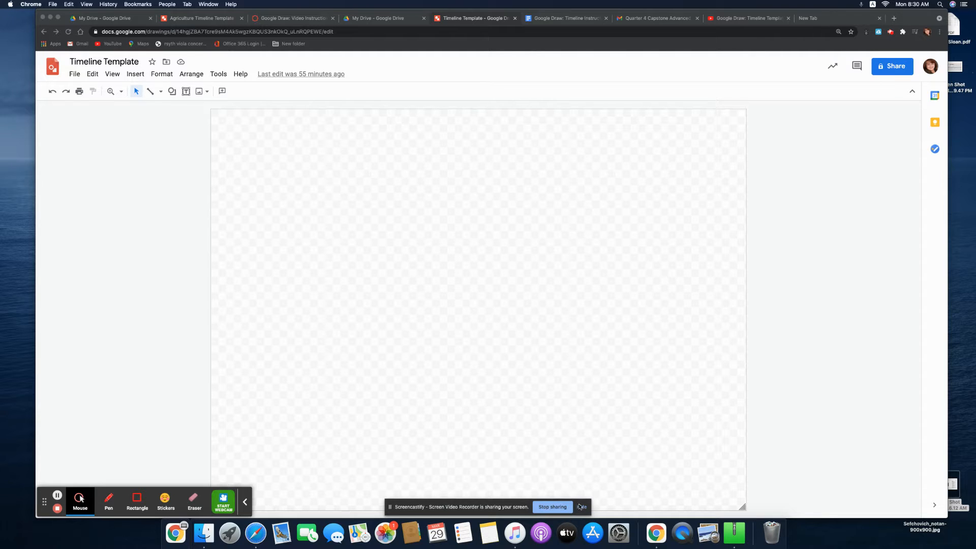
- Widen the drawing canvas into a long landscape format, keeping its height
{"action": "left_click", "coordinate": [742, 508]}
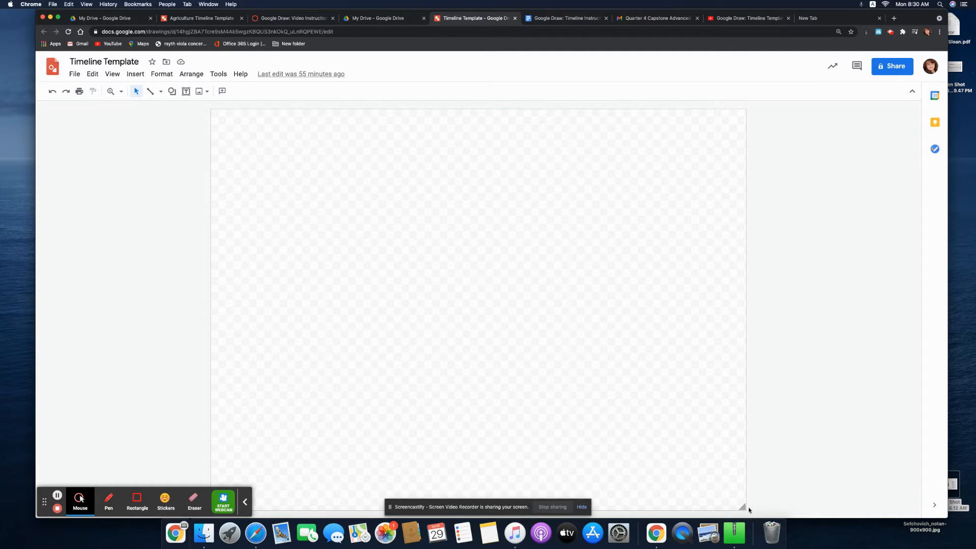
{"action": "mouse_move", "coordinate": [748, 510]}
{"action": "left_mouse_down"}
{"action": "mouse_move", "coordinate": [834, 502]}
{"action": "mouse_move", "coordinate": [740, 505]}
{"action": "mouse_move", "coordinate": [804, 505]}
{"action": "mouse_move", "coordinate": [900, 483]}
{"action": "mouse_move", "coordinate": [897, 502]}
{"action": "left_mouse_up"}
{"action": "left_click_drag", "start_coordinate": [827, 507], "coordinate": [899, 503]}
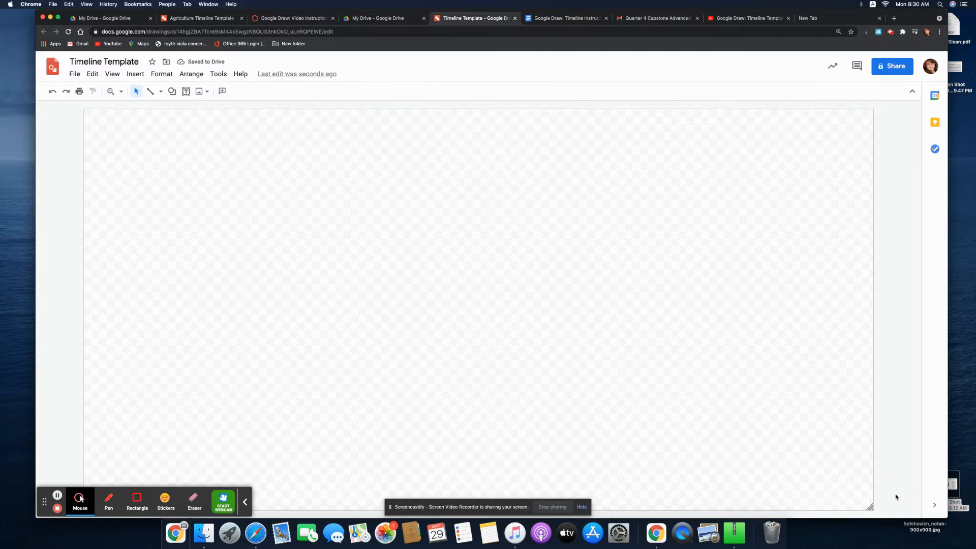
- Rename the drawing by putting the owner's title and name, followed by a colon, before "Timeline Template"
{"action": "left_click", "coordinate": [103, 59]}
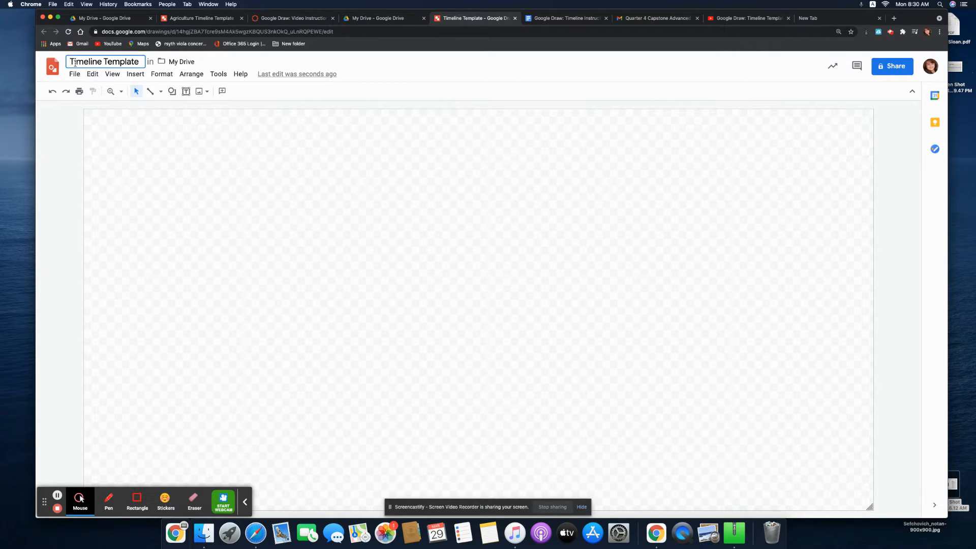
{"action": "type", "text": "Mrs. John"}
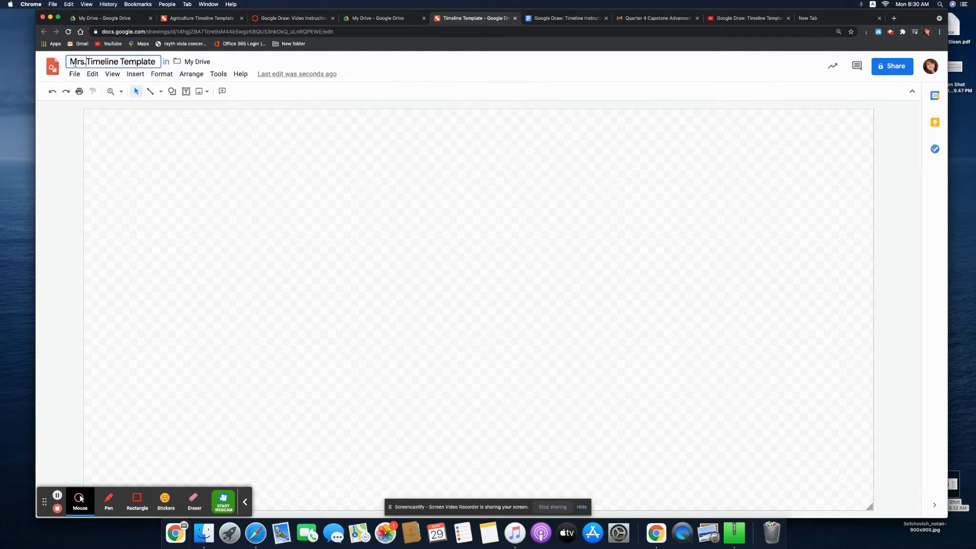
{"action": "type", "text": "son's:"}
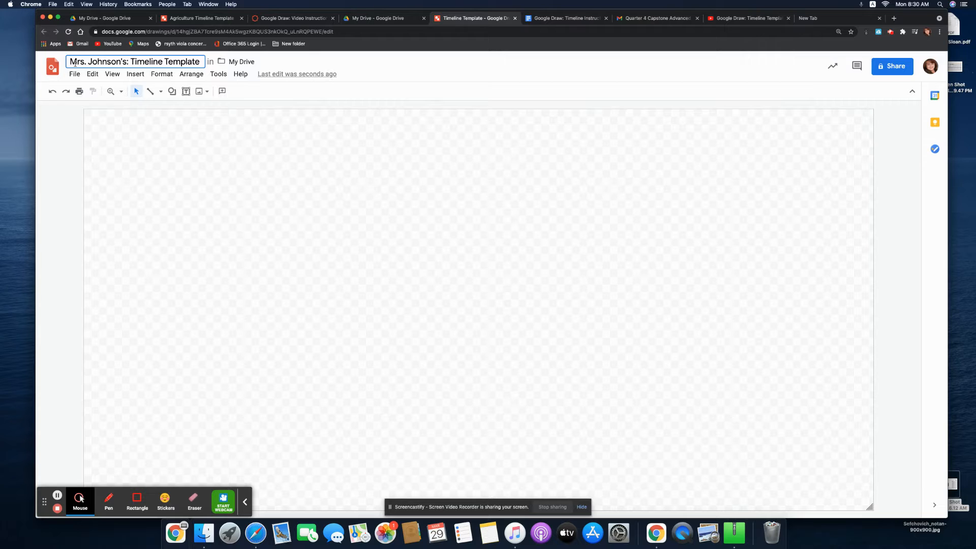
- Fill the canvas background with a solid soft yellow-orange colour
{"action": "right_click", "coordinate": [497, 234]}
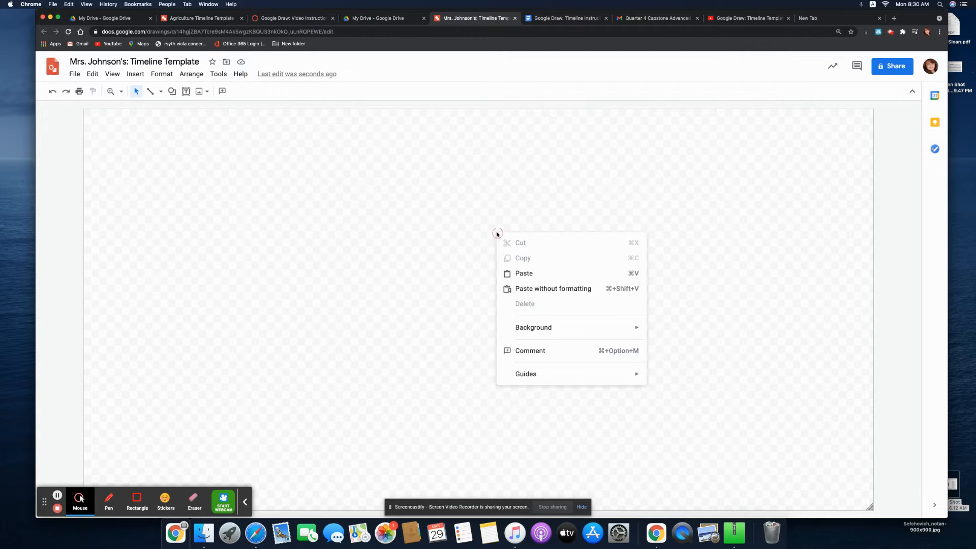
{"action": "mouse_move", "coordinate": [566, 331]}
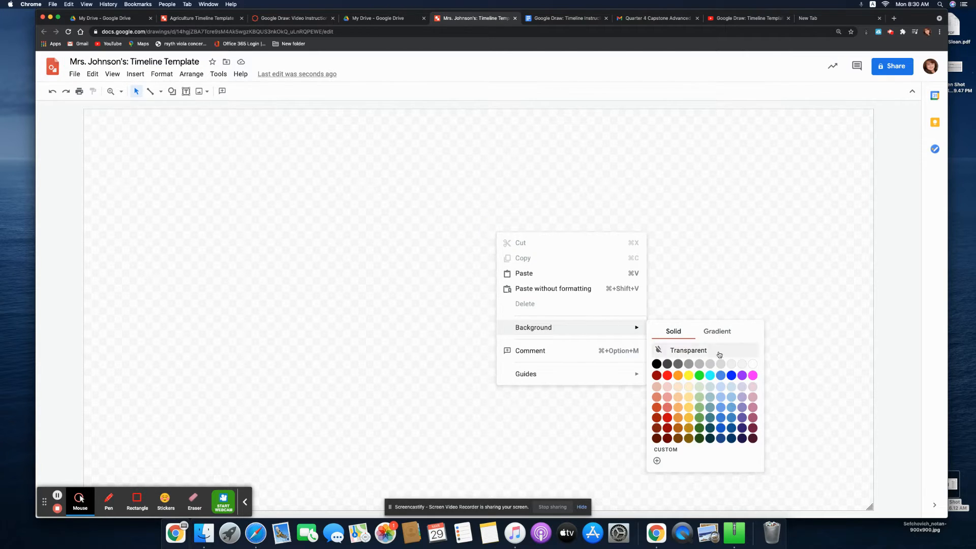
{"action": "left_click", "coordinate": [689, 399]}
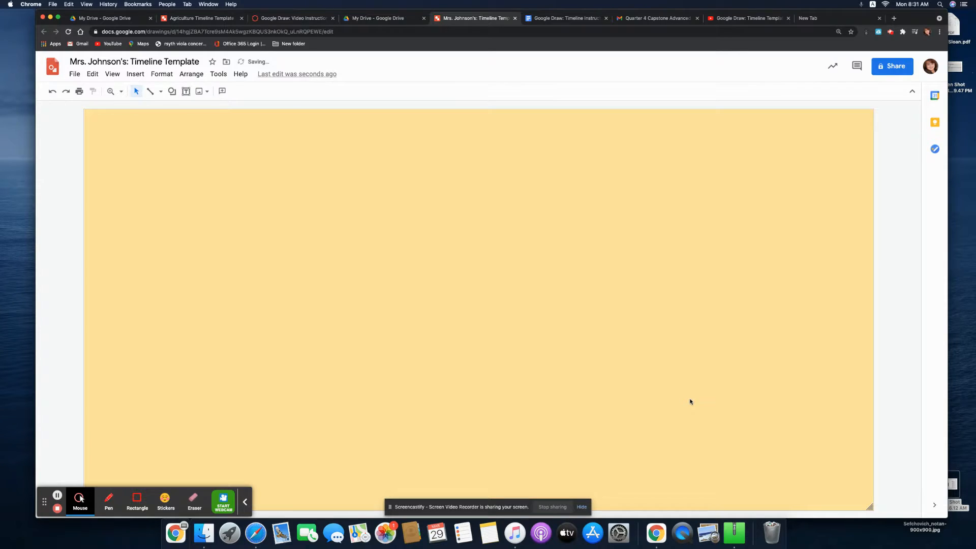
- Fill the canvas background with the palest solid yellow (cream) shade
{"action": "right_click", "coordinate": [468, 303]}
{"action": "mouse_move", "coordinate": [514, 395]}
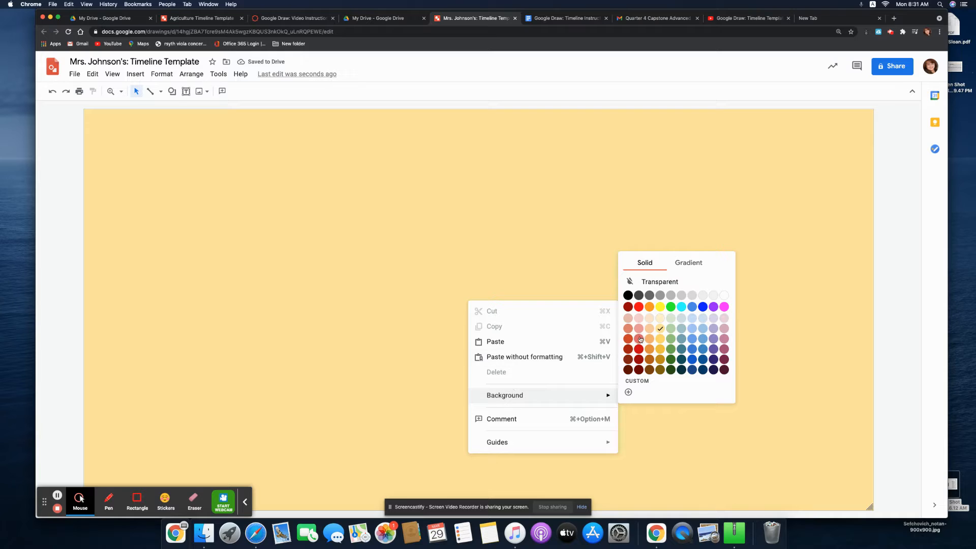
{"action": "left_click", "coordinate": [660, 318]}
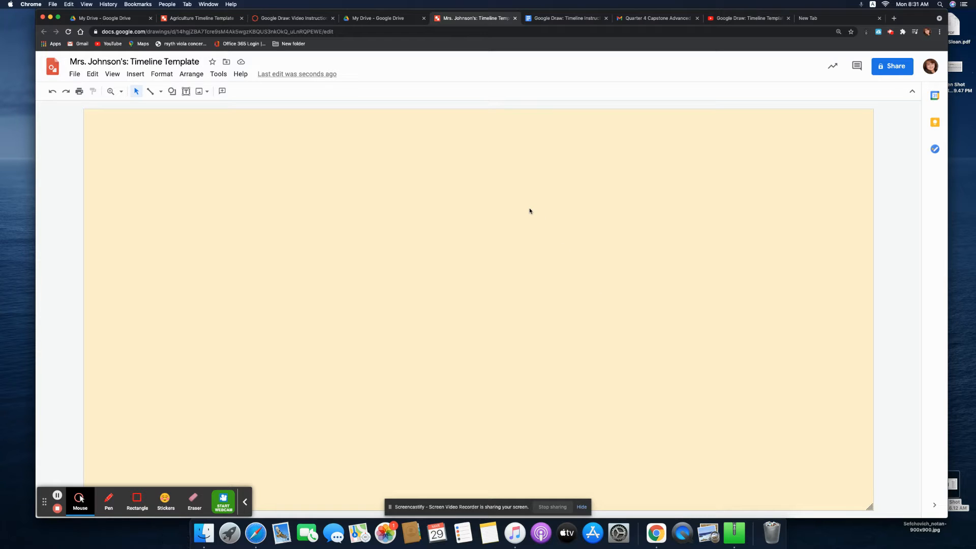
- Draw a horizontal line across nearly the full width of the canvas, slightly below the middle, and set its weight to 4px
{"action": "left_click", "coordinate": [150, 91]}
{"action": "mouse_move", "coordinate": [96, 323]}
{"action": "left_mouse_down"}
{"action": "mouse_move", "coordinate": [227, 342]}
{"action": "mouse_move", "coordinate": [714, 326]}
{"action": "mouse_move", "coordinate": [867, 311]}
{"action": "mouse_move", "coordinate": [848, 327]}
{"action": "mouse_move", "coordinate": [851, 319]}
{"action": "left_mouse_up"}
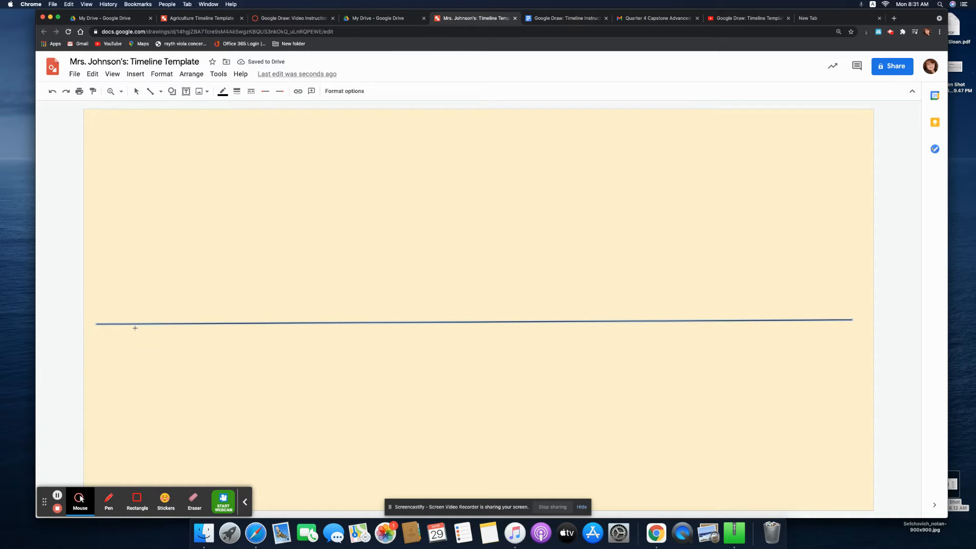
{"action": "left_click", "coordinate": [237, 91]}
{"action": "left_click", "coordinate": [255, 171]}
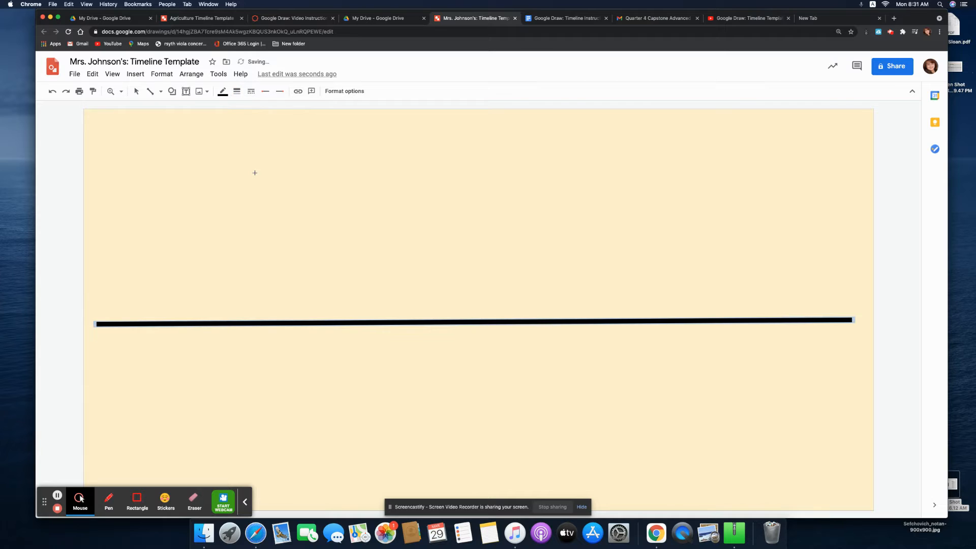
{"action": "left_click", "coordinate": [237, 91]}
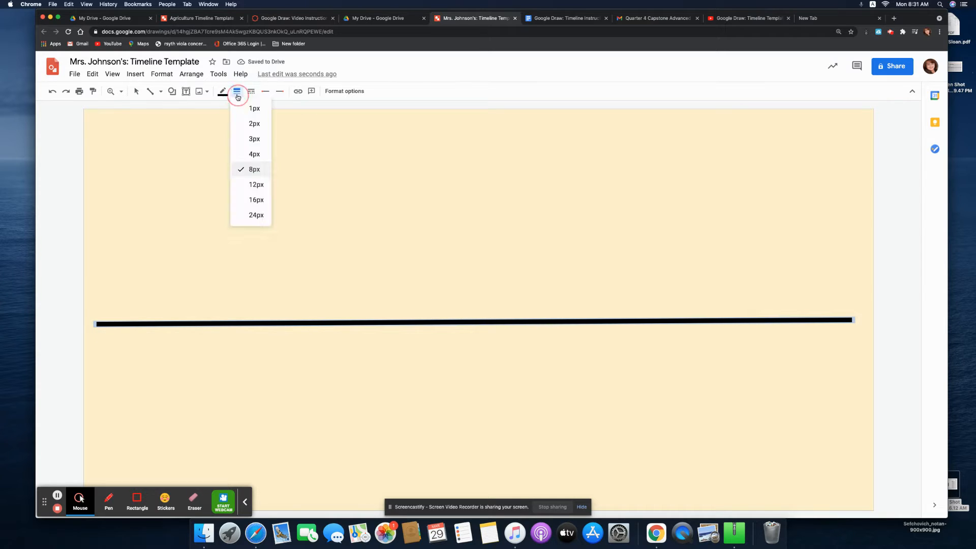
{"action": "left_click", "coordinate": [241, 158]}
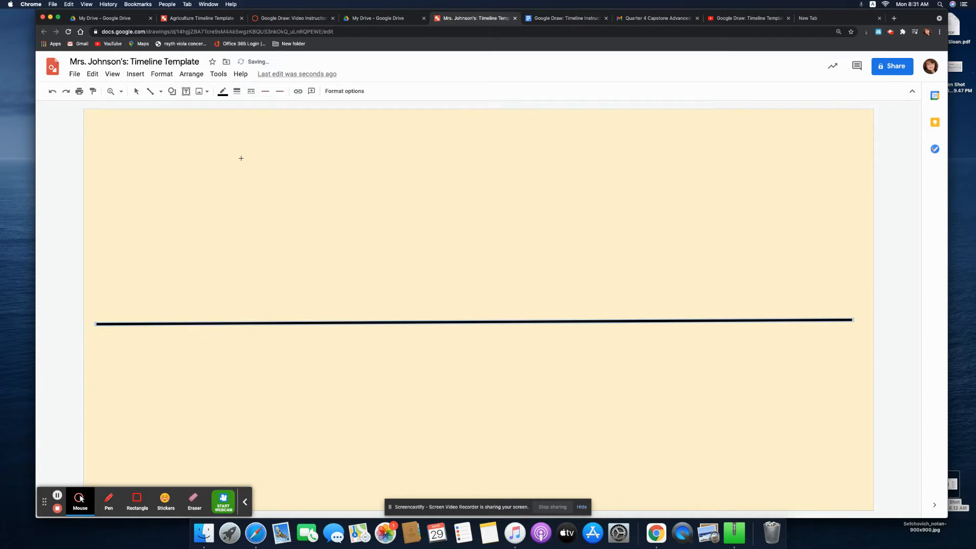
{"action": "left_click", "coordinate": [222, 95]}
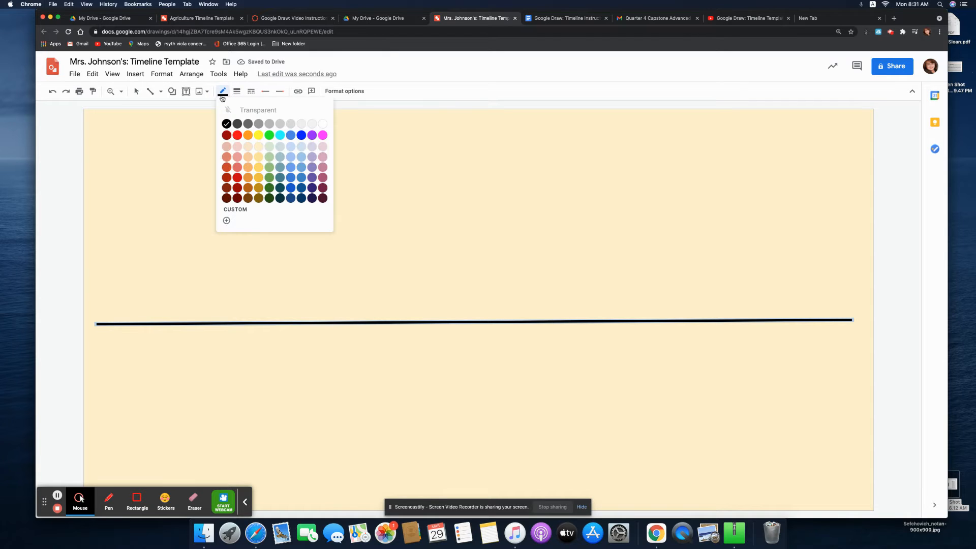
{"action": "left_click", "coordinate": [240, 214]}
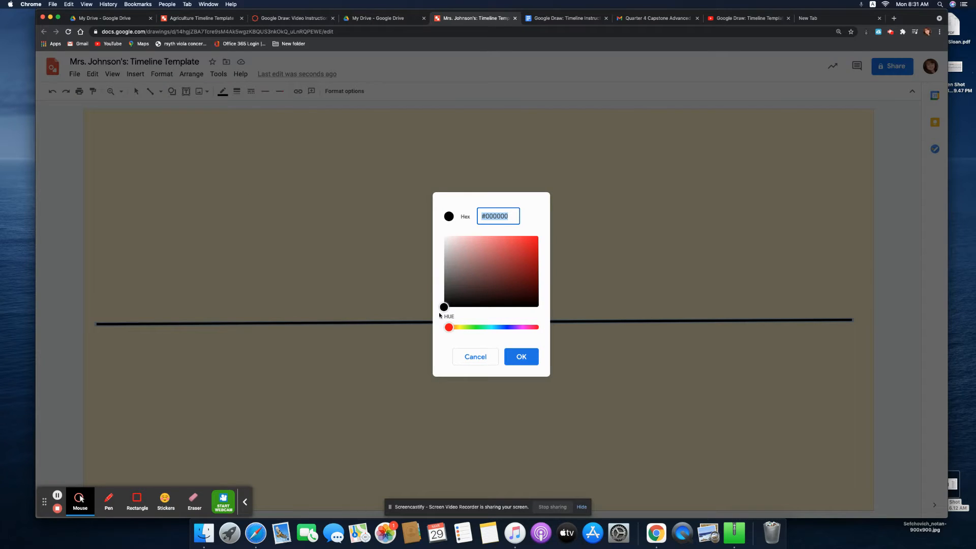
{"action": "left_click", "coordinate": [451, 328]}
{"action": "left_click_drag", "start_coordinate": [451, 328], "coordinate": [458, 330]}
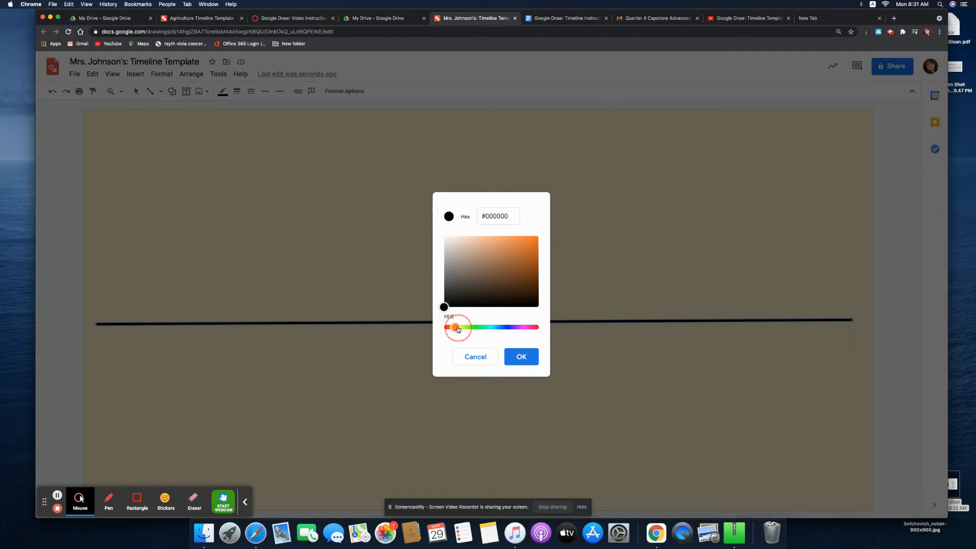
{"action": "left_click", "coordinate": [476, 359]}
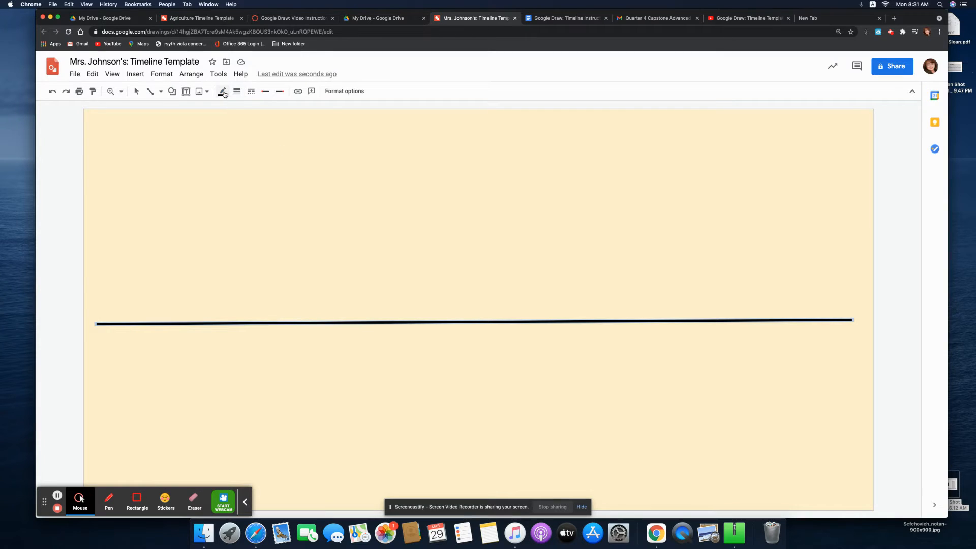
- Set the horizontal line's colour to the darkest orange-brown in the palette
{"action": "left_click", "coordinate": [225, 93]}
{"action": "left_click", "coordinate": [248, 198]}
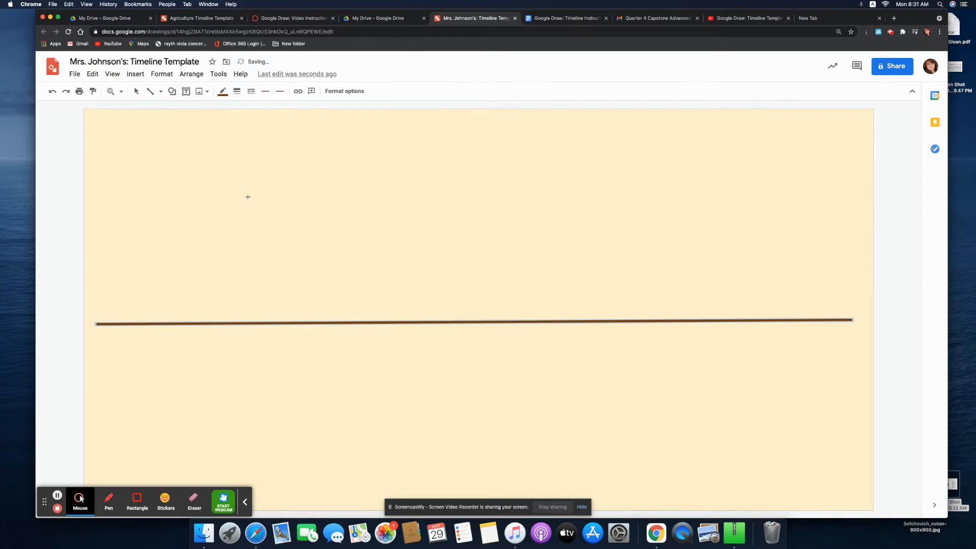
- Try drawing a short diagonal arrow from the left end of the horizontal line, and delete it
{"action": "left_click", "coordinate": [138, 76]}
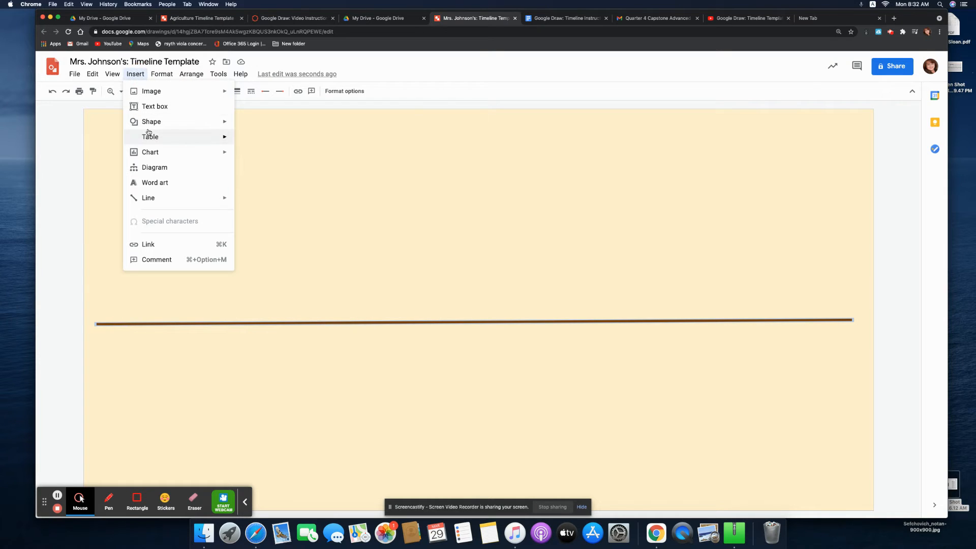
{"action": "mouse_move", "coordinate": [150, 124]}
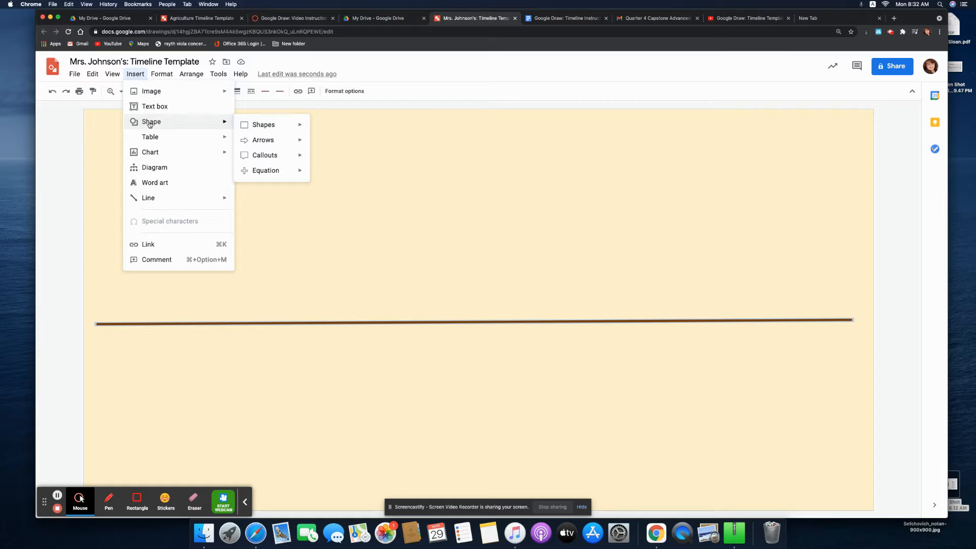
{"action": "mouse_move", "coordinate": [168, 196]}
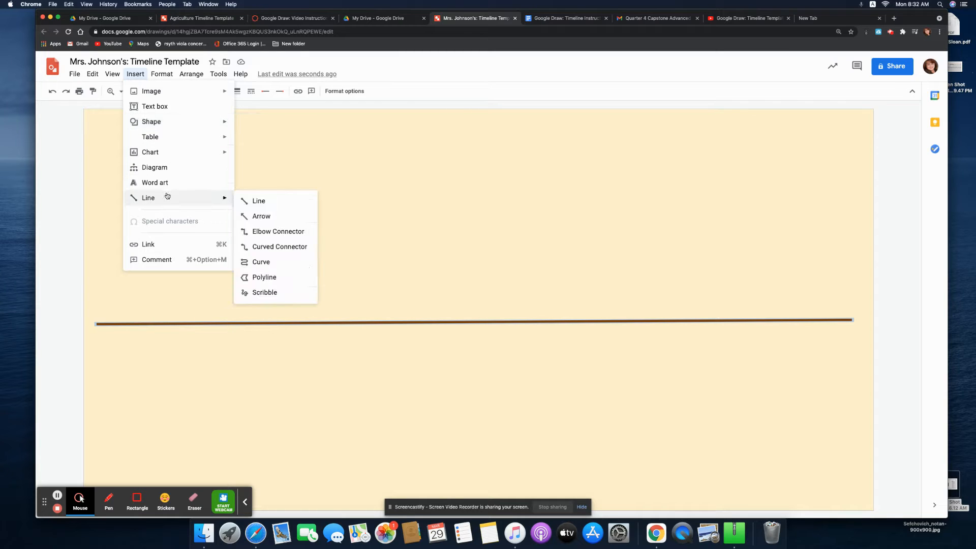
{"action": "left_click", "coordinate": [272, 216]}
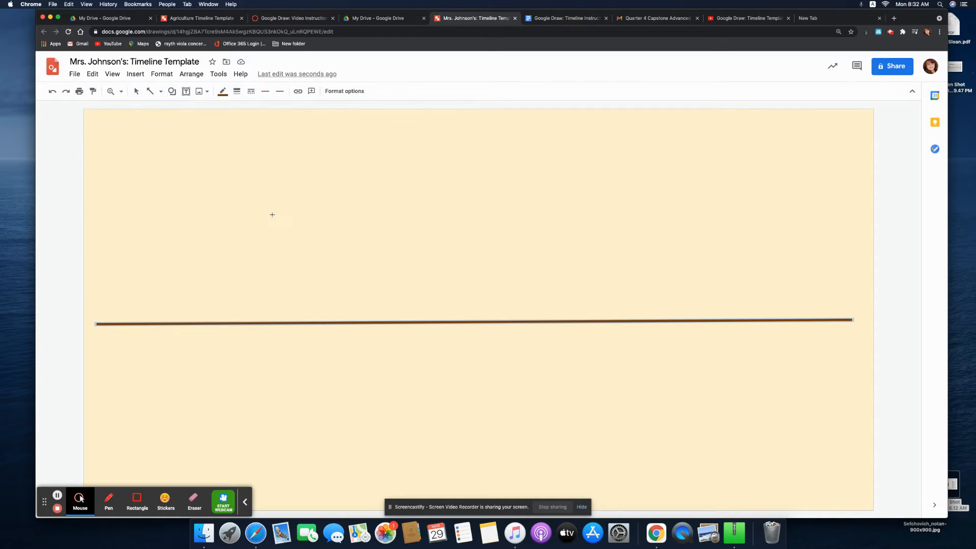
{"action": "left_click_drag", "start_coordinate": [97, 324], "coordinate": [144, 368]}
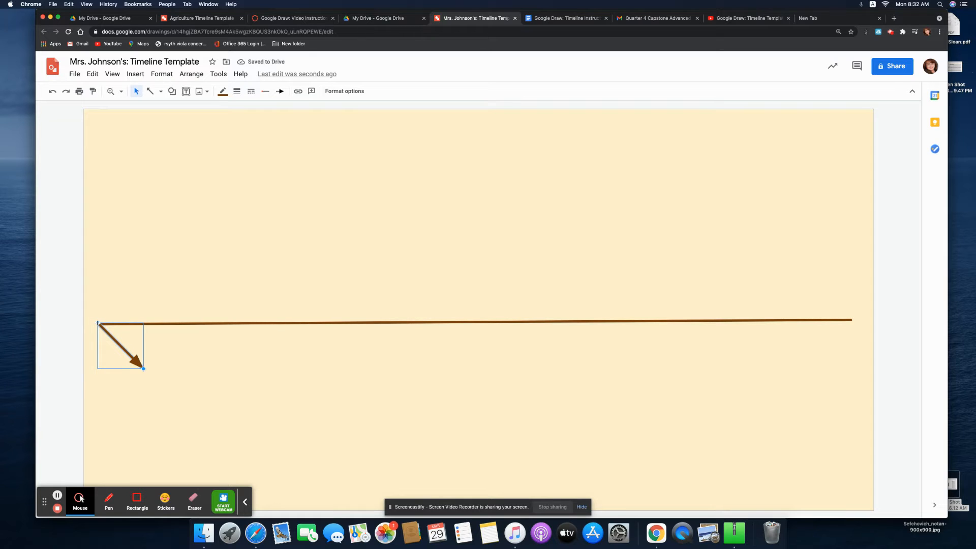
{"action": "key", "text": "BackSpace"}
- Draw a long horizontal arrow pointing right just above the brown line, spanning about the same length
{"action": "left_click", "coordinate": [97, 324]}
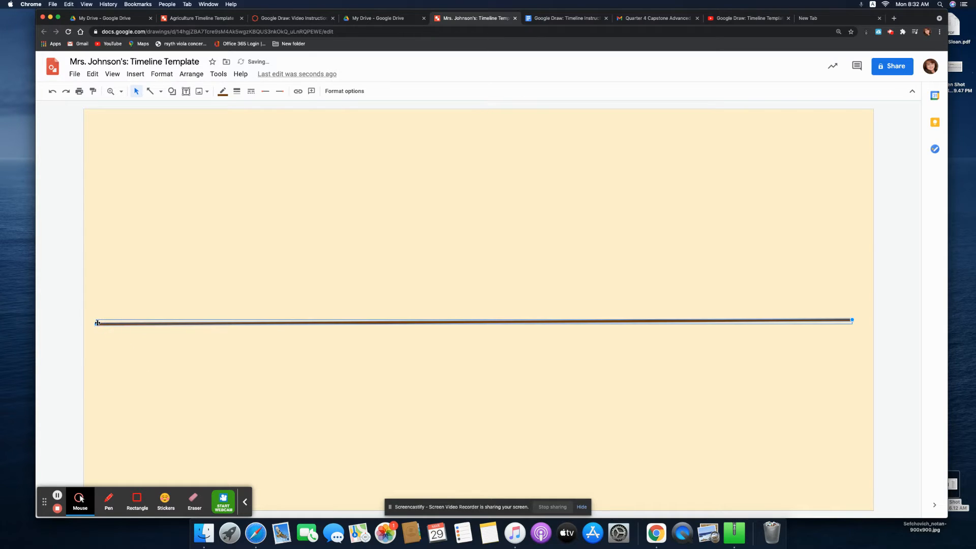
{"action": "left_click", "coordinate": [158, 75]}
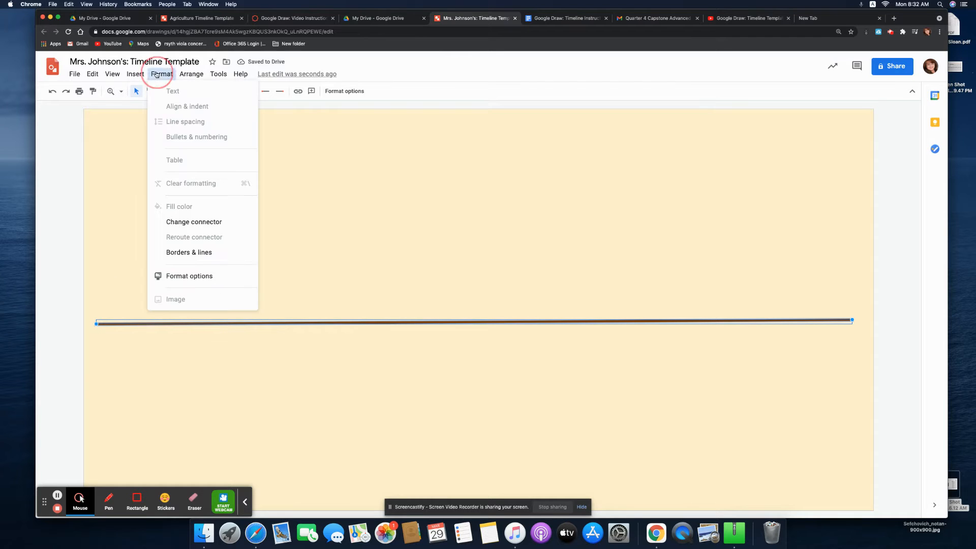
{"action": "left_click", "coordinate": [135, 75]}
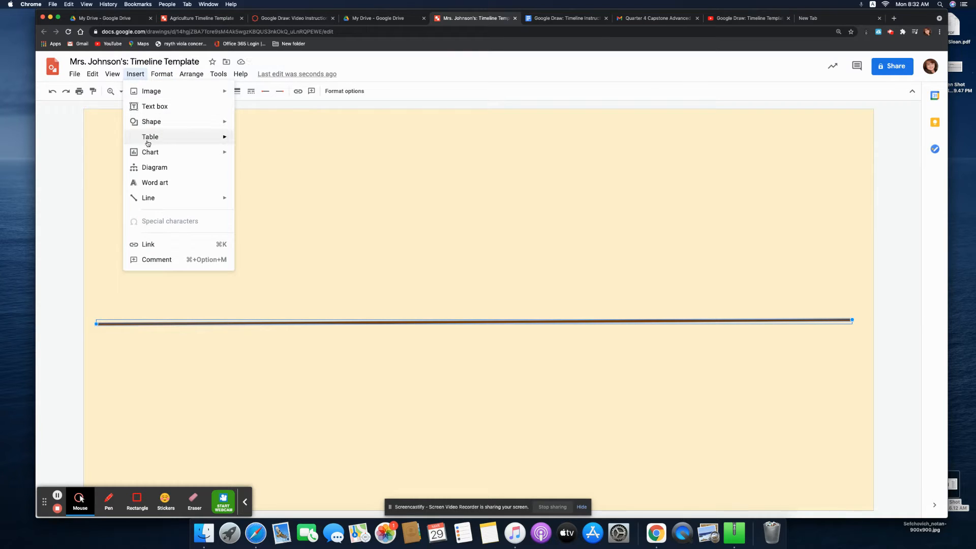
{"action": "mouse_move", "coordinate": [151, 198]}
{"action": "left_click", "coordinate": [259, 216]}
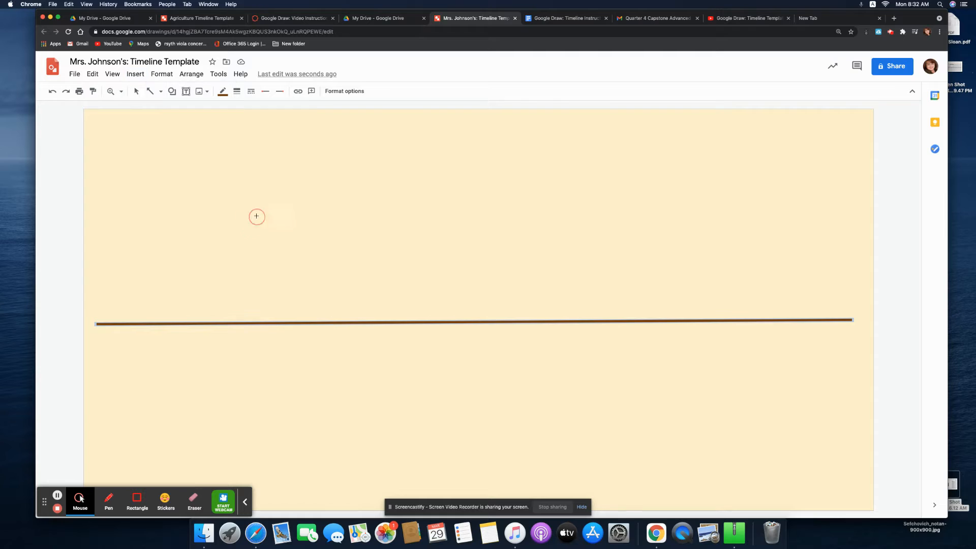
{"action": "left_click_drag", "start_coordinate": [99, 311], "coordinate": [851, 310]}
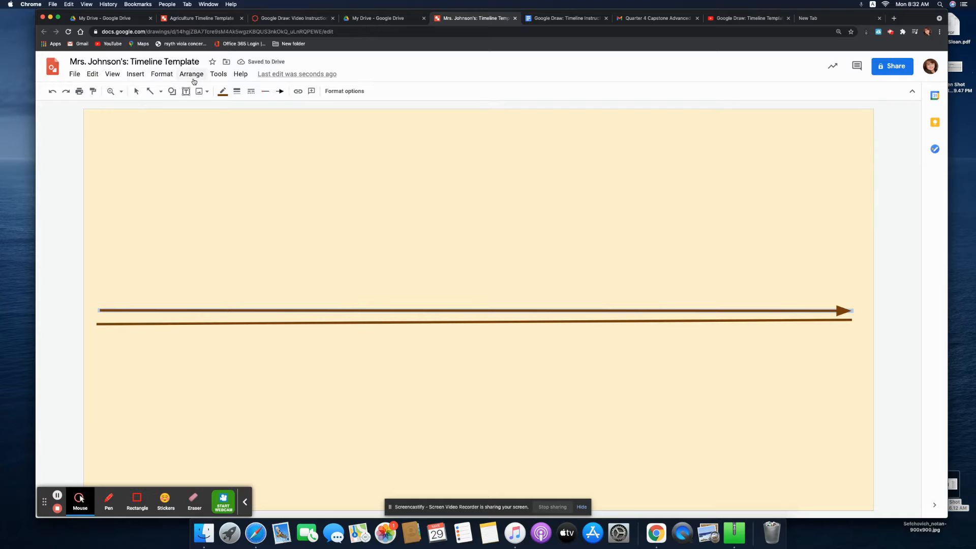
{"action": "left_click", "coordinate": [135, 73]}
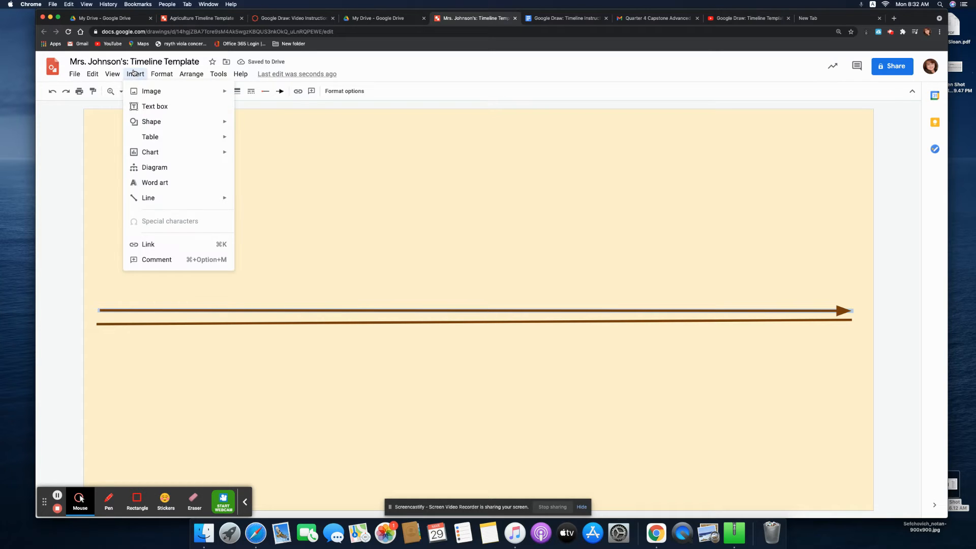
{"action": "mouse_move", "coordinate": [158, 197]}
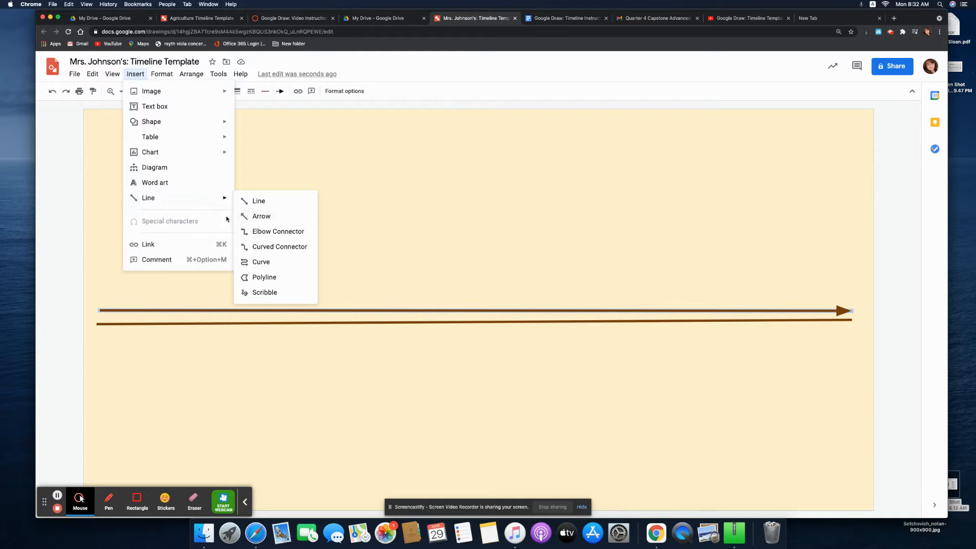
{"action": "left_click", "coordinate": [272, 219]}
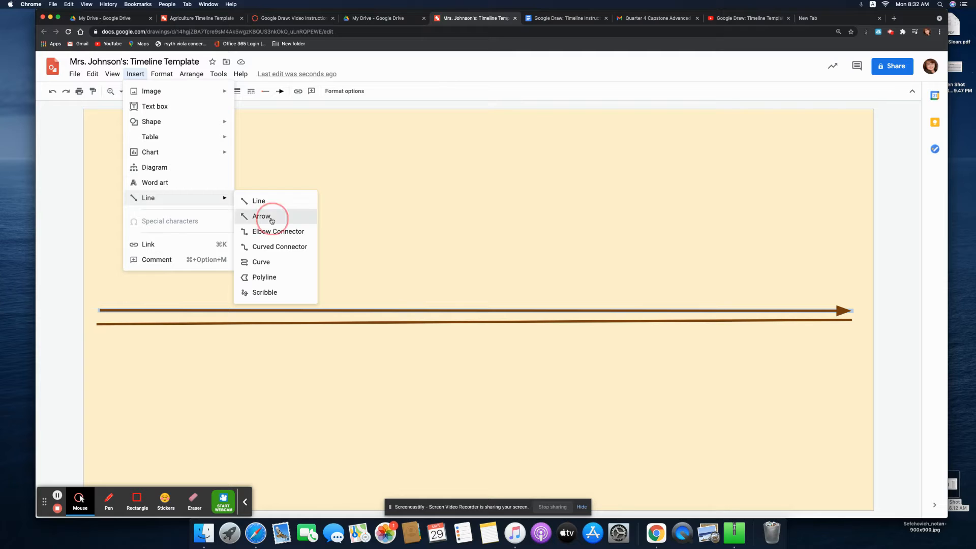
{"action": "left_click", "coordinate": [101, 307]}
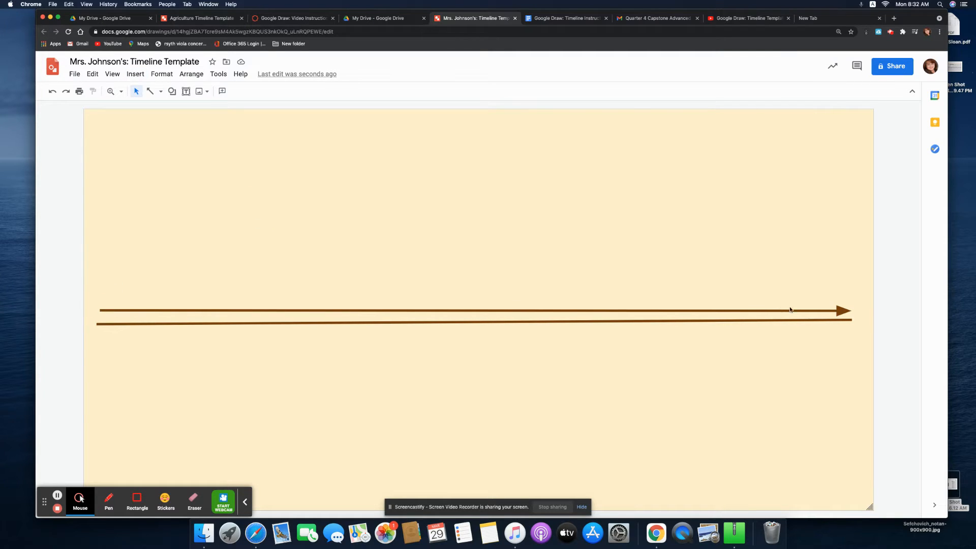
- Delete the long arrow above the horizontal line
{"action": "left_click", "coordinate": [836, 309]}
{"action": "left_click", "coordinate": [836, 308]}
{"action": "key", "text": "Delete"}
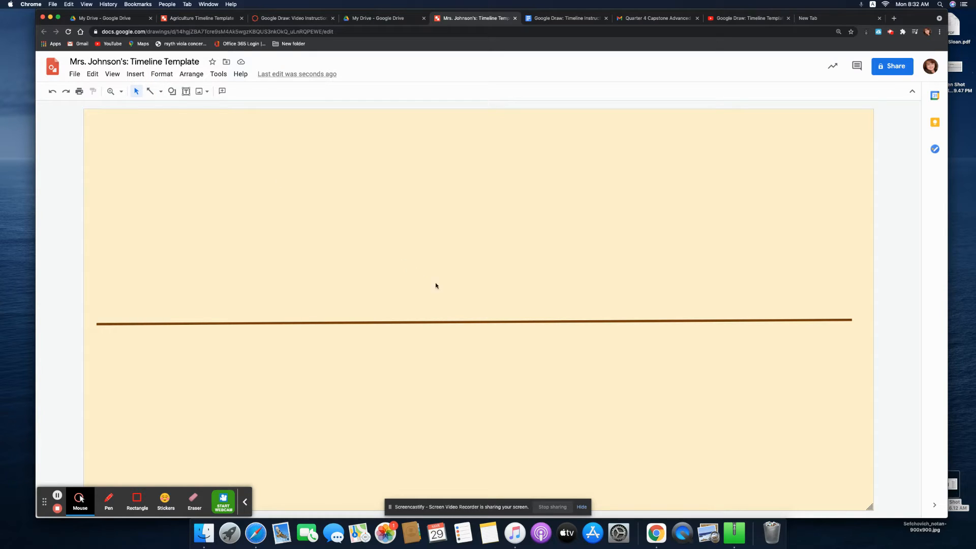
- Move the horizontal line slightly right and down so it is centred across the canvas width
{"action": "left_click_drag", "start_coordinate": [471, 320], "coordinate": [497, 326]}
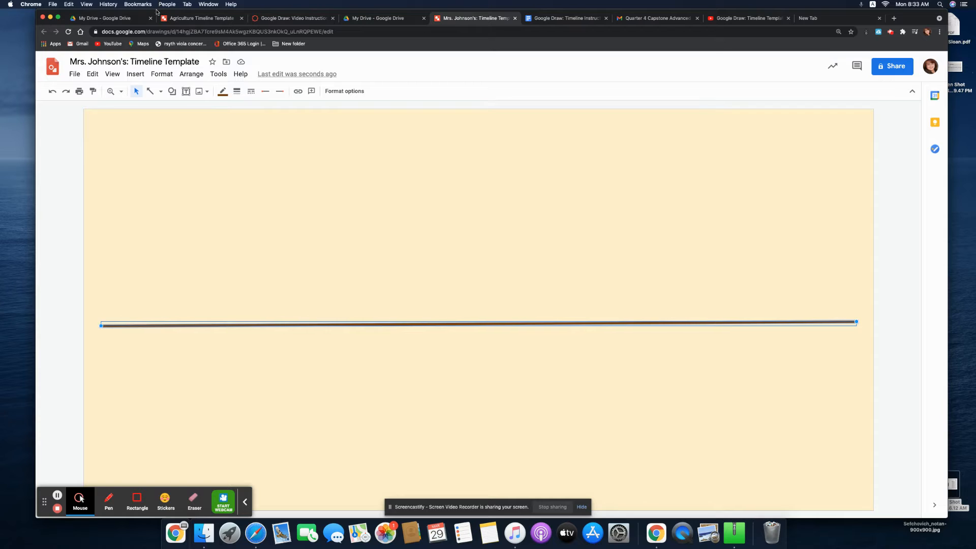
- Draw a short vertical line as a tick mark crossing the brown timeline near its left end
{"action": "left_click", "coordinate": [136, 74]}
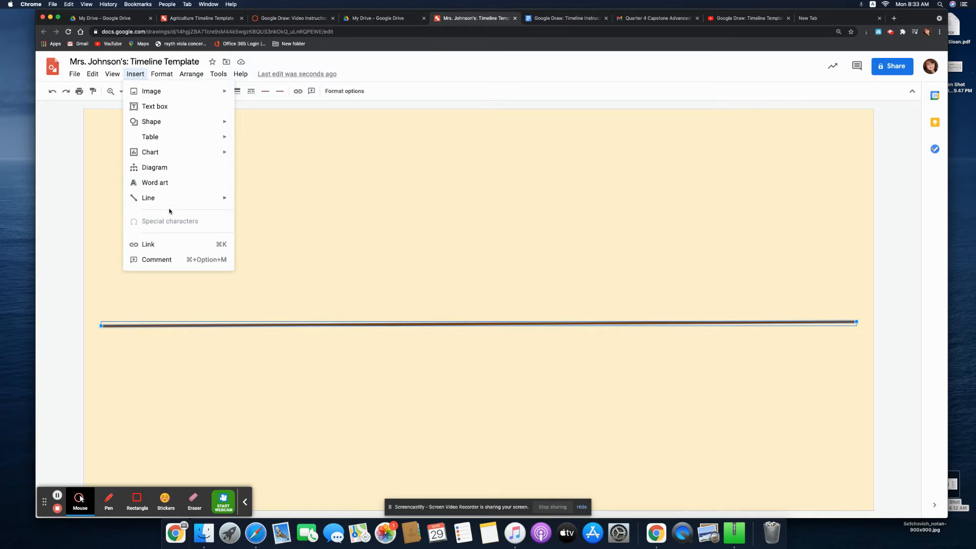
{"action": "mouse_move", "coordinate": [170, 206]}
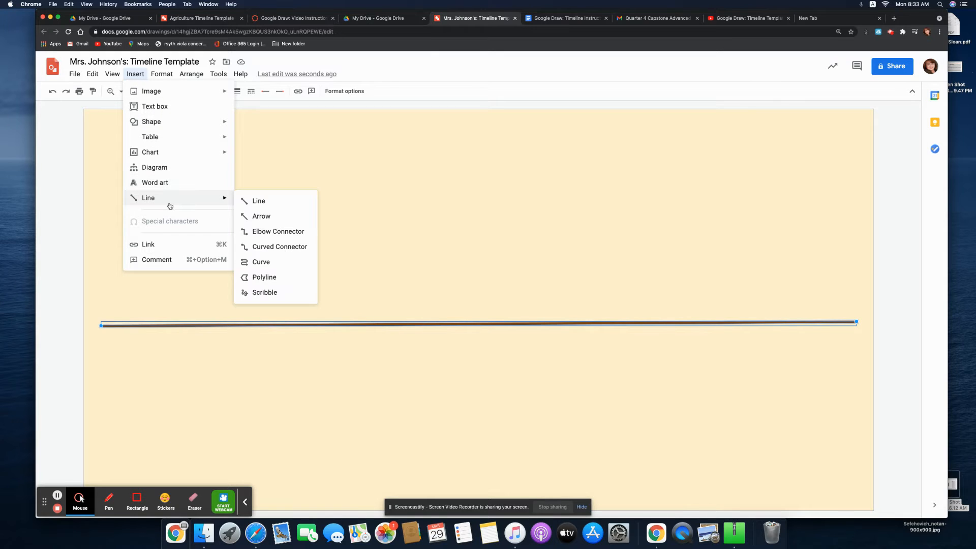
{"action": "left_click", "coordinate": [258, 202]}
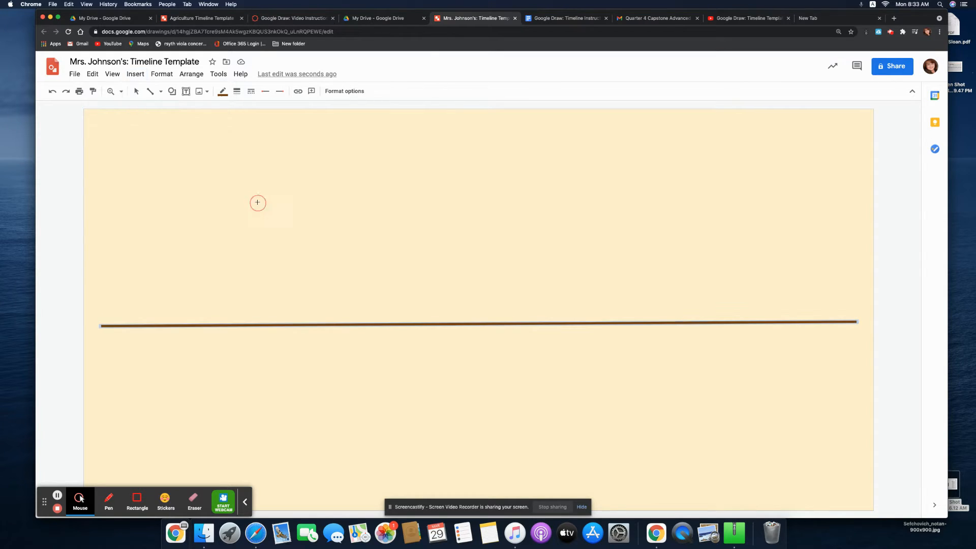
{"action": "left_click_drag", "start_coordinate": [136, 315], "coordinate": [136, 341]}
{"action": "left_click_drag", "start_coordinate": [137, 341], "coordinate": [137, 341]}
{"action": "left_click", "coordinate": [136, 327]}
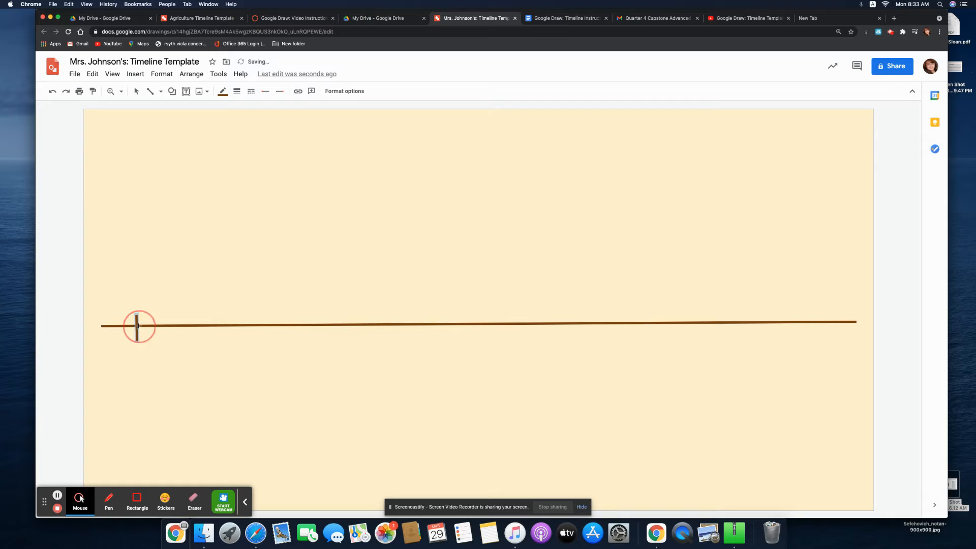
{"action": "left_click", "coordinate": [237, 92]}
{"action": "left_click", "coordinate": [248, 127]}
{"action": "left_click", "coordinate": [136, 322]}
{"action": "key", "text": "BackSpace"}
{"action": "left_click", "coordinate": [136, 319]}
{"action": "left_click_drag", "start_coordinate": [136, 319], "coordinate": [139, 339]}
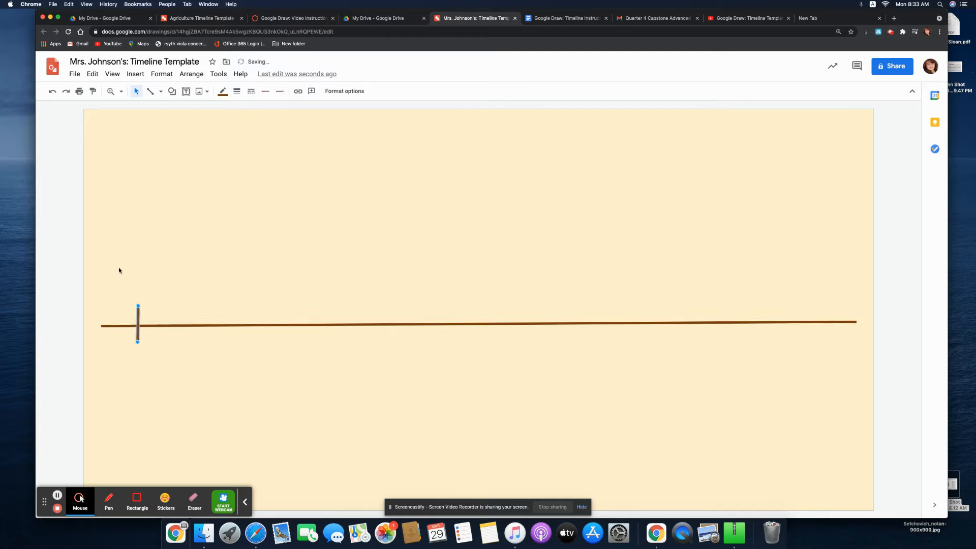
{"action": "left_click", "coordinate": [53, 92]}
{"action": "left_click", "coordinate": [53, 92]}
- Centre the tick mark vertically on the timeline and format it in dark orange with a 2px line weight
{"action": "left_click_drag", "start_coordinate": [139, 319], "coordinate": [138, 321]}
{"action": "left_click", "coordinate": [223, 92]}
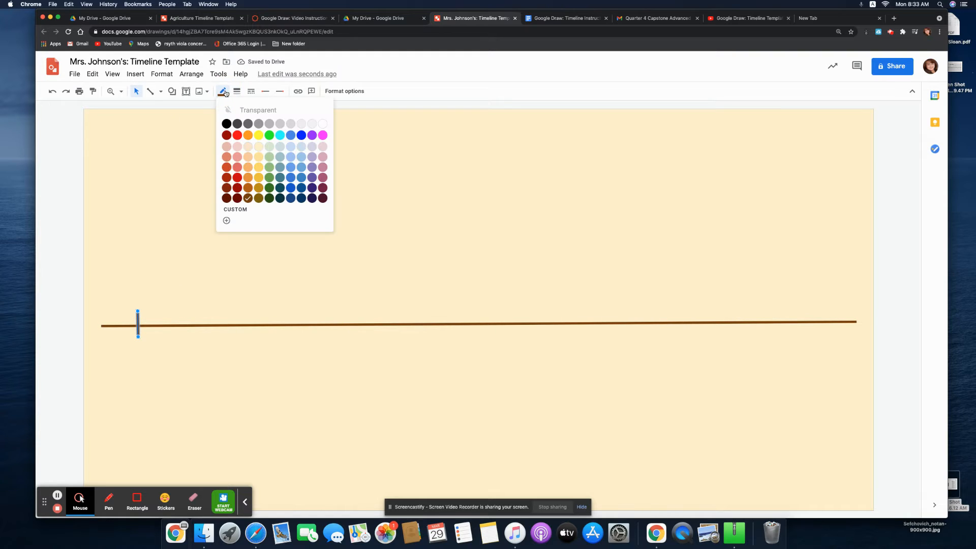
{"action": "left_click", "coordinate": [251, 180]}
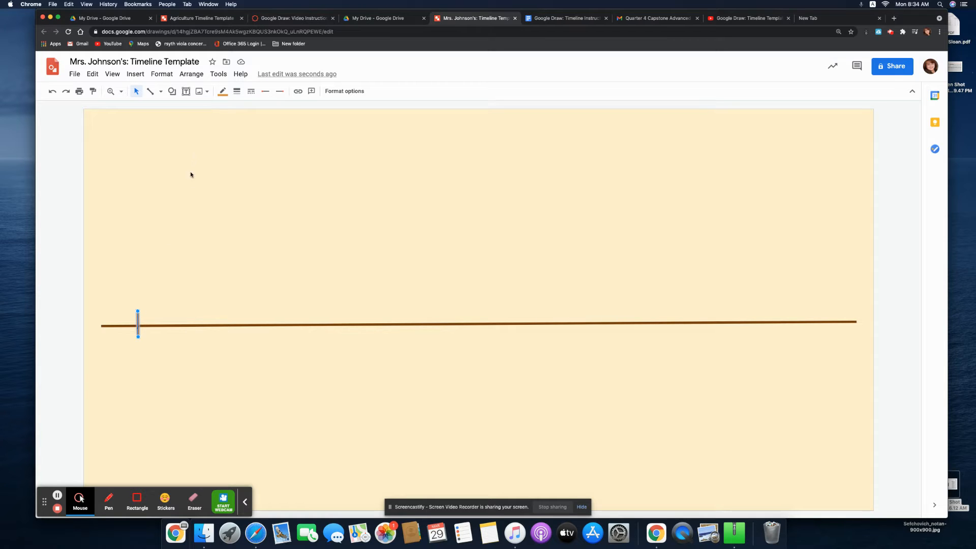
{"action": "left_click", "coordinate": [237, 91]}
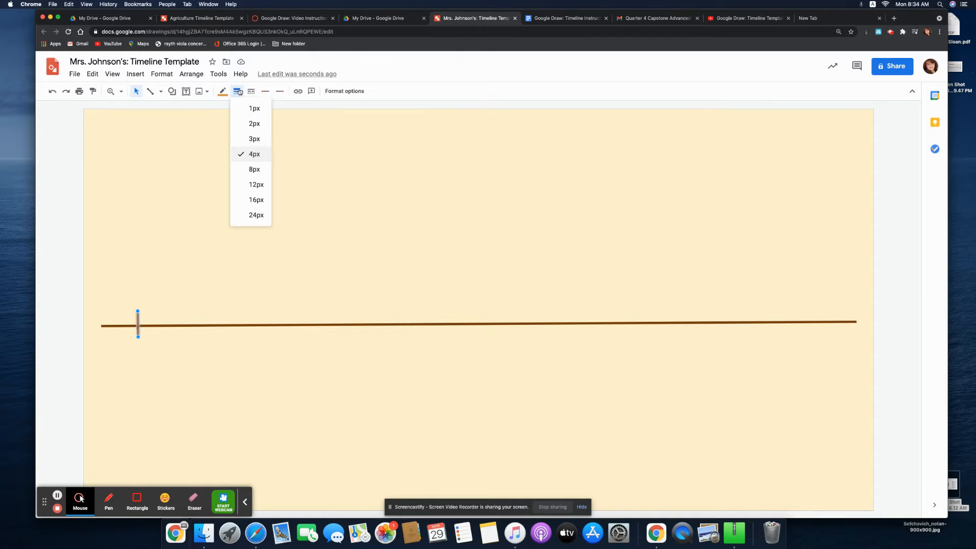
{"action": "left_click", "coordinate": [248, 124]}
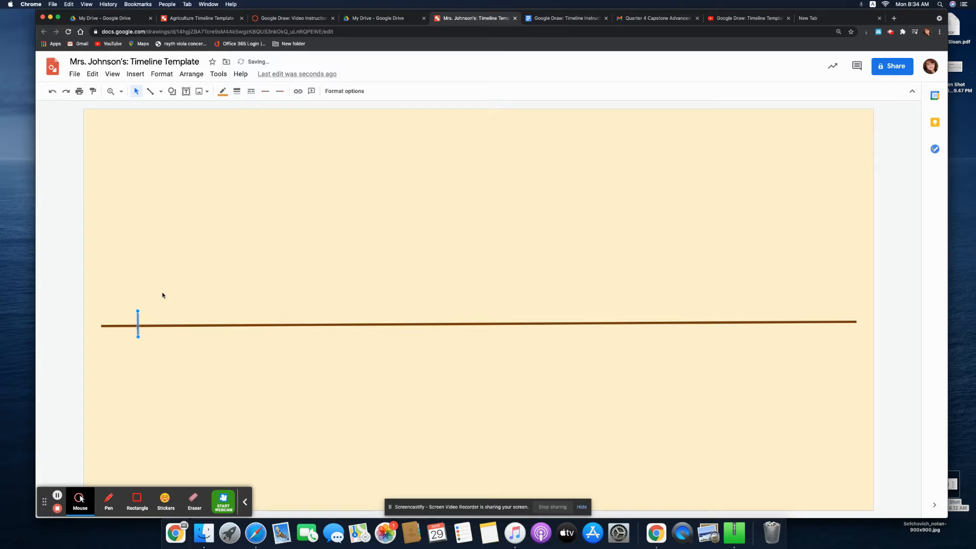
- Duplicate the orange tick mark ten times
{"action": "key", "text": "ctrl+d"}
{"action": "key", "text": "ctrl+d"}
{"action": "key", "text": "ctrl+d"}
{"action": "key", "text": "ctrl+d"}
{"action": "key", "text": "ctrl+d"}
{"action": "key", "text": "ctrl+d"}
{"action": "key", "text": "ctrl+d"}
{"action": "key", "text": "ctrl+d"}
{"action": "key", "text": "ctrl+d"}
{"action": "key", "text": "ctrl+d"}
- Place three duplicate tick marks on the timeline at equal spacing after the first, and set two others aside below the line
{"action": "left_click_drag", "start_coordinate": [147, 331], "coordinate": [220, 322]}
{"action": "left_click", "coordinate": [176, 356]}
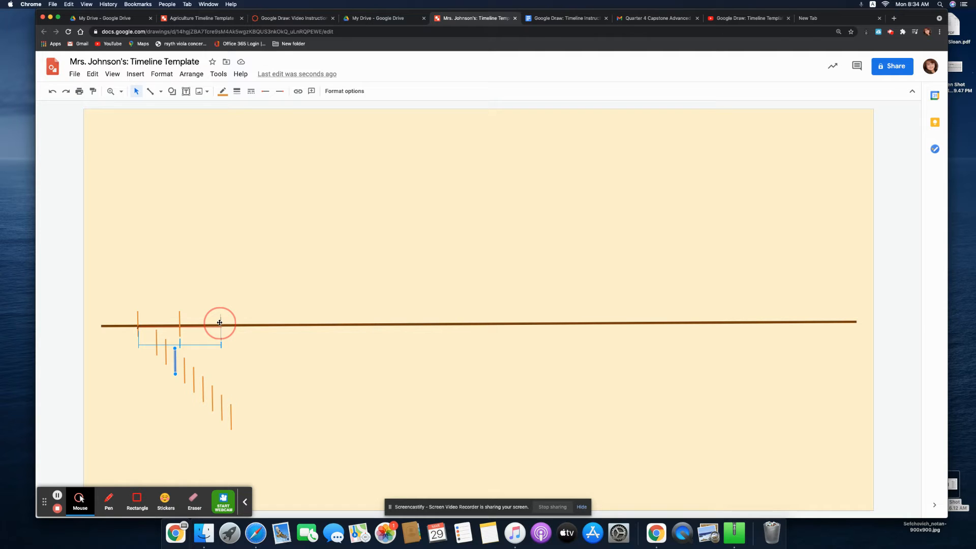
{"action": "left_click_drag", "start_coordinate": [219, 322], "coordinate": [219, 322]}
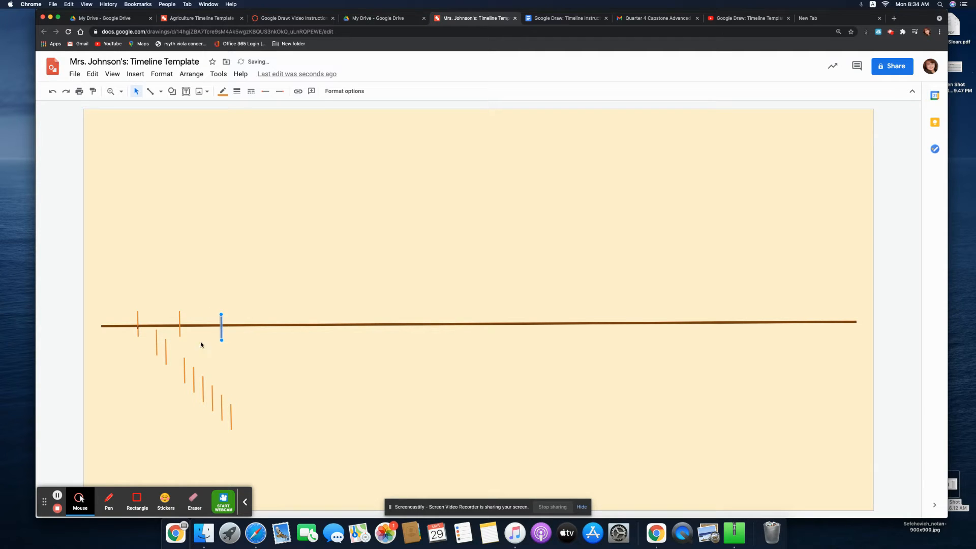
{"action": "left_click", "coordinate": [183, 370]}
{"action": "left_click_drag", "start_coordinate": [183, 370], "coordinate": [260, 325]}
{"action": "left_click_drag", "start_coordinate": [156, 341], "coordinate": [311, 383]}
{"action": "left_click_drag", "start_coordinate": [166, 352], "coordinate": [348, 380]}
{"action": "left_click", "coordinate": [179, 317]}
{"action": "left_click_drag", "start_coordinate": [178, 320], "coordinate": [262, 323]}
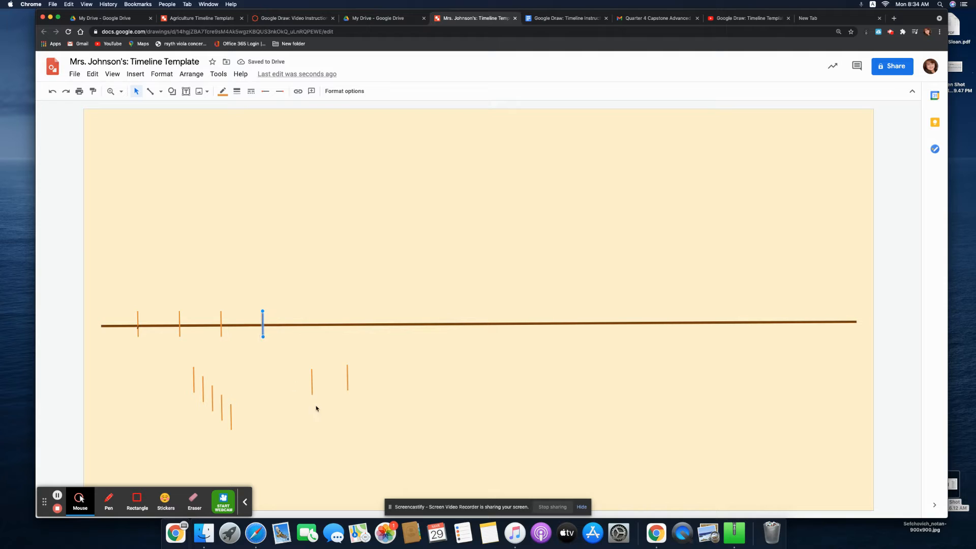
- Continue the evenly spaced row along the timeline with three more tick marks, making seven in all
{"action": "left_click_drag", "start_coordinate": [310, 383], "coordinate": [303, 326]}
{"action": "left_click_drag", "start_coordinate": [347, 379], "coordinate": [346, 318]}
{"action": "left_click_drag", "start_coordinate": [232, 414], "coordinate": [388, 321]}
- Delete the four leftover tick marks below the timeline
{"action": "left_click", "coordinate": [221, 407]}
{"action": "key", "text": "Delete"}
{"action": "left_click", "coordinate": [213, 404]}
{"action": "key", "text": "Delete"}
{"action": "left_click", "coordinate": [203, 397]}
{"action": "key", "text": "Delete"}
{"action": "left_click", "coordinate": [194, 390]}
{"action": "key", "text": "Delete"}
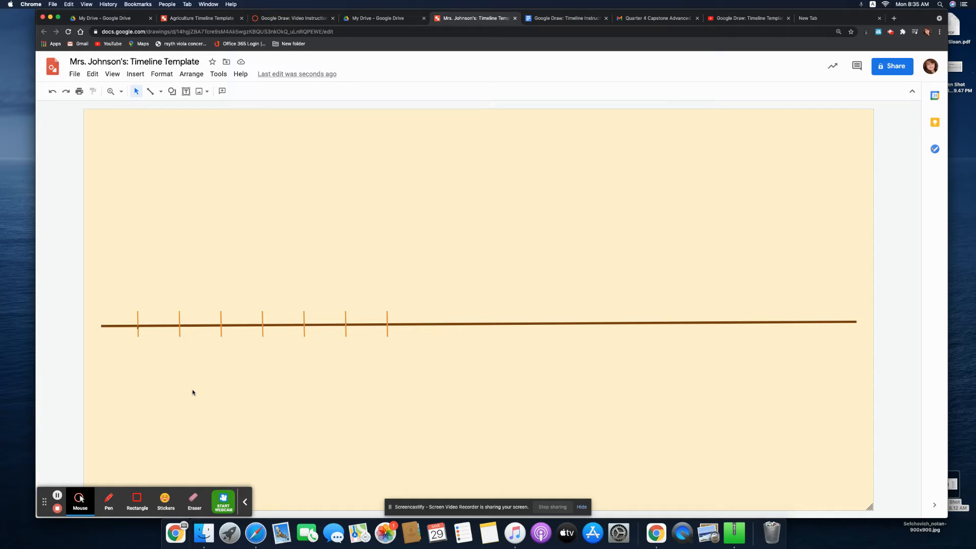
- Insert word art reading "Timeline Template"
{"action": "left_click", "coordinate": [145, 76]}
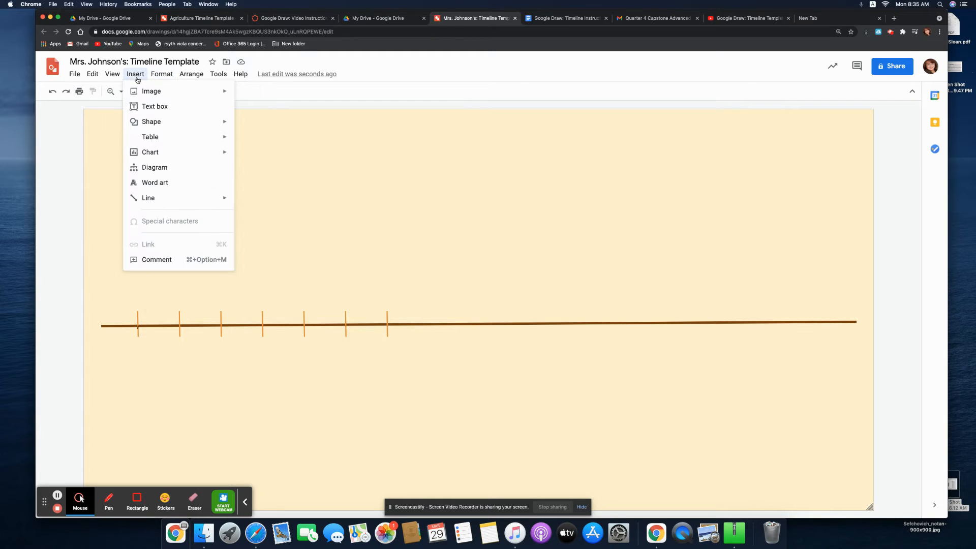
{"action": "left_click", "coordinate": [158, 180]}
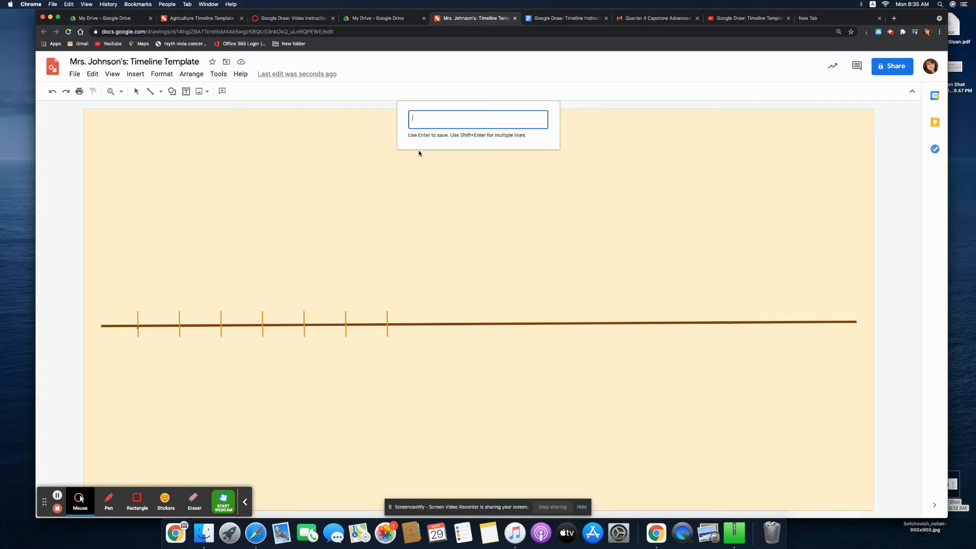
{"action": "type", "text": "Timeline Template"}
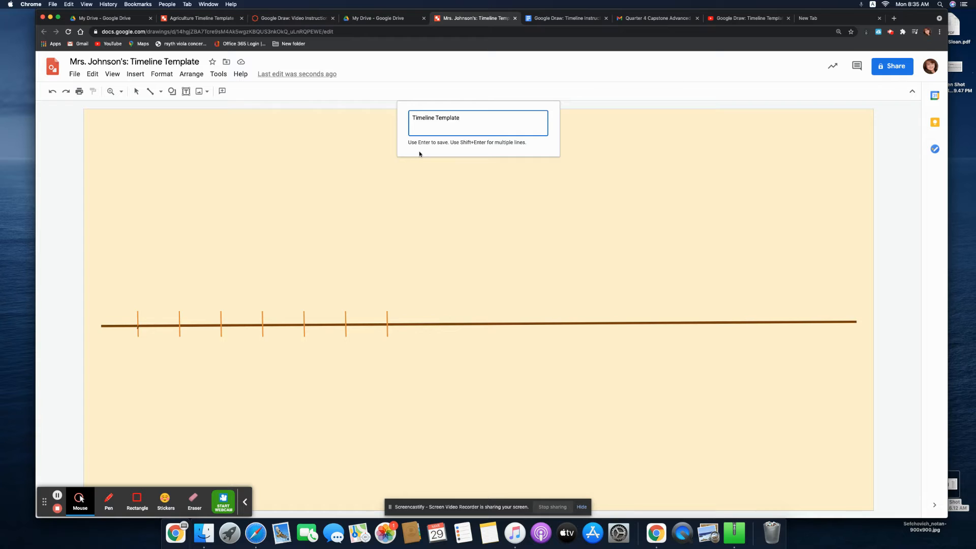
{"action": "key", "text": "Return"}
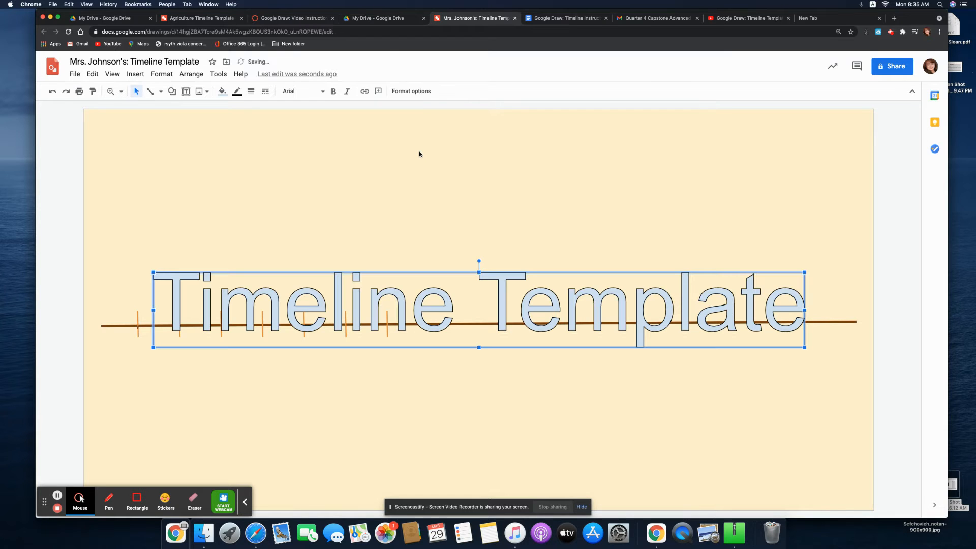
- Move the word art title to the upper part of the canvas and shrink it to roughly half the canvas width
{"action": "left_click_drag", "start_coordinate": [446, 271], "coordinate": [449, 132]}
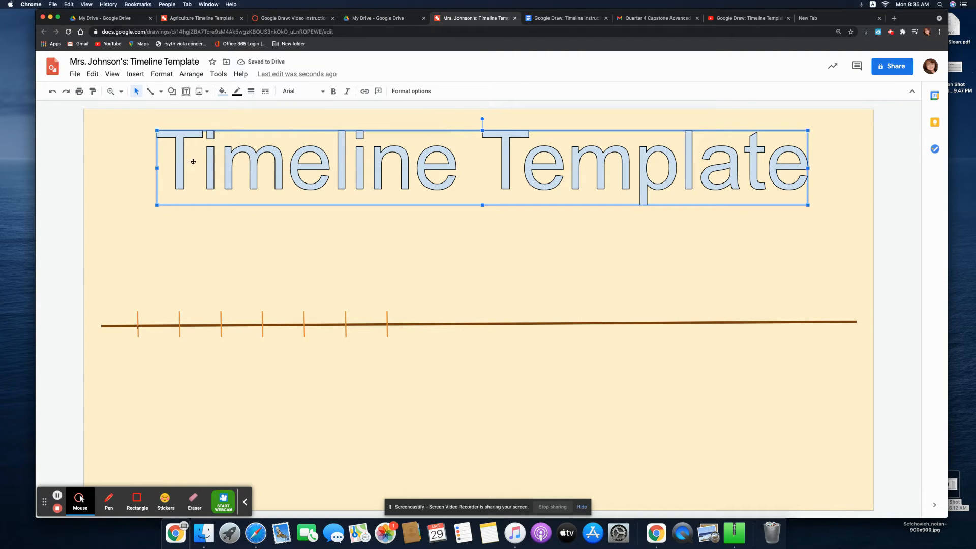
{"action": "left_click_drag", "start_coordinate": [157, 205], "coordinate": [436, 182]}
{"action": "left_click_drag", "start_coordinate": [521, 157], "coordinate": [392, 151]}
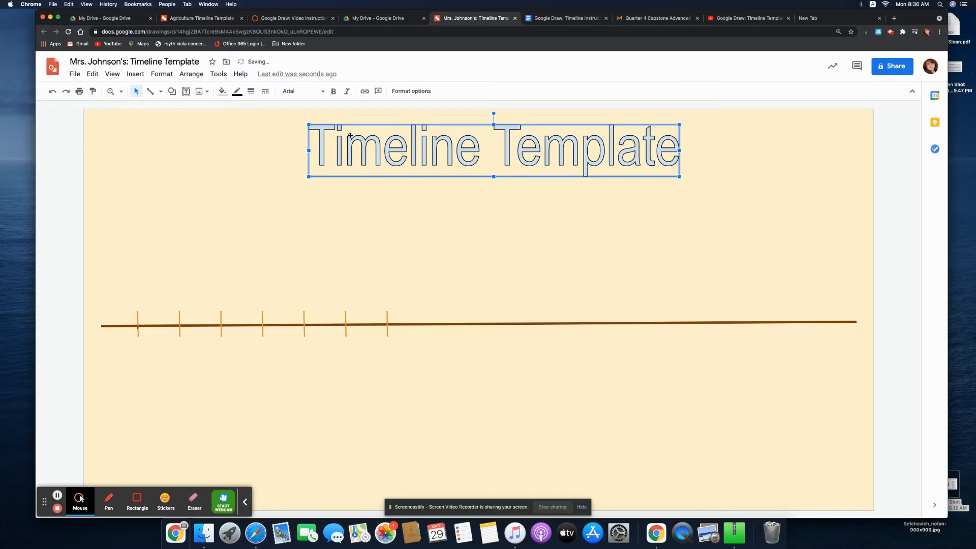
- Fill the title with dark yellow-brown and change its font to Aclonica
{"action": "left_click", "coordinate": [403, 91]}
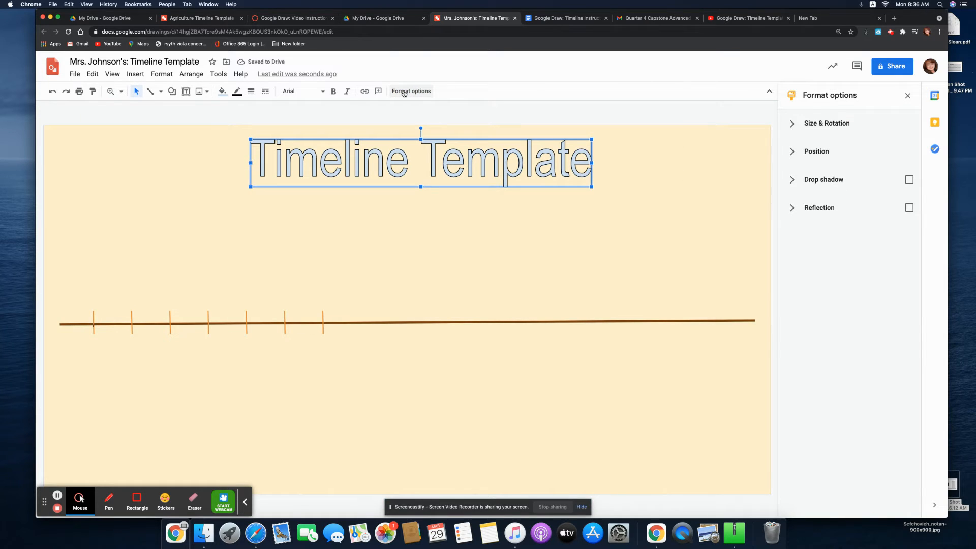
{"action": "left_click", "coordinate": [222, 92]}
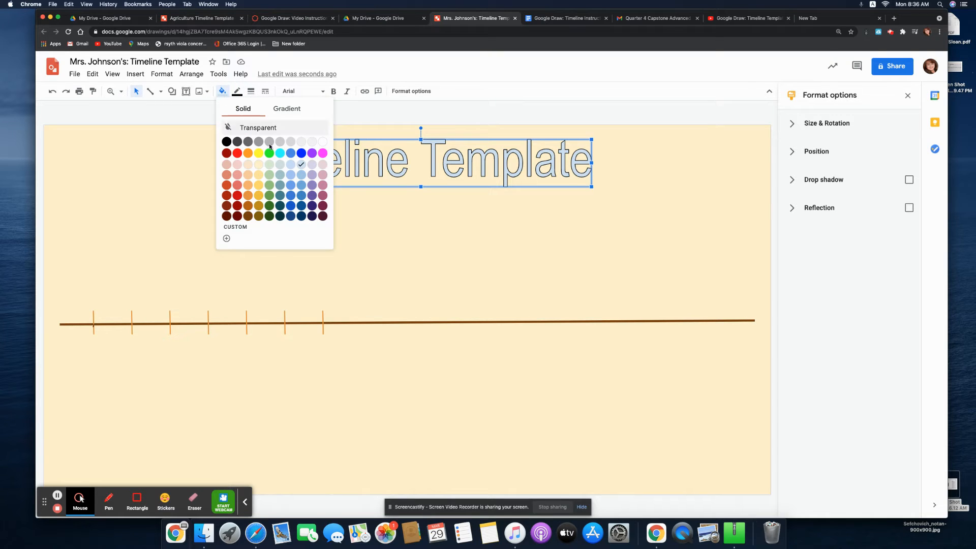
{"action": "left_click", "coordinate": [258, 216]}
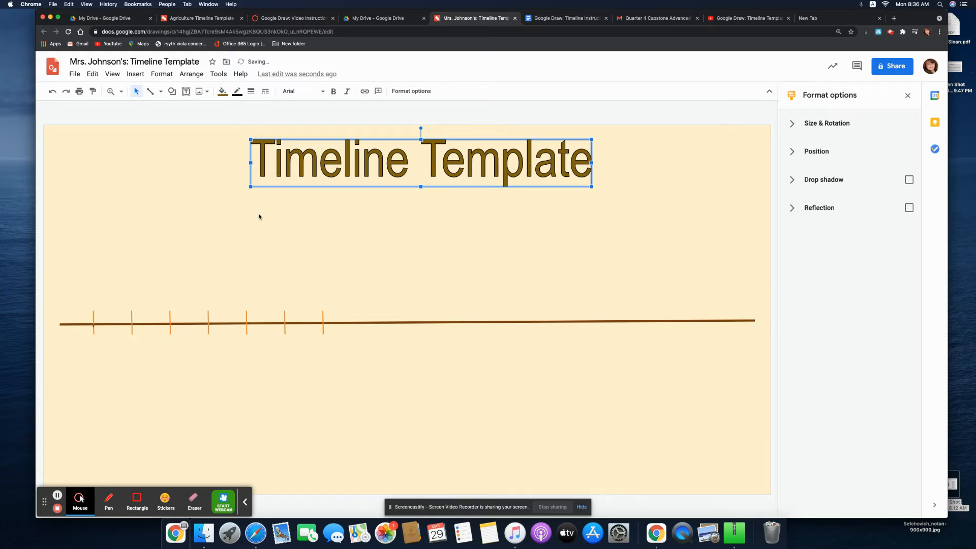
{"action": "left_click", "coordinate": [315, 92]}
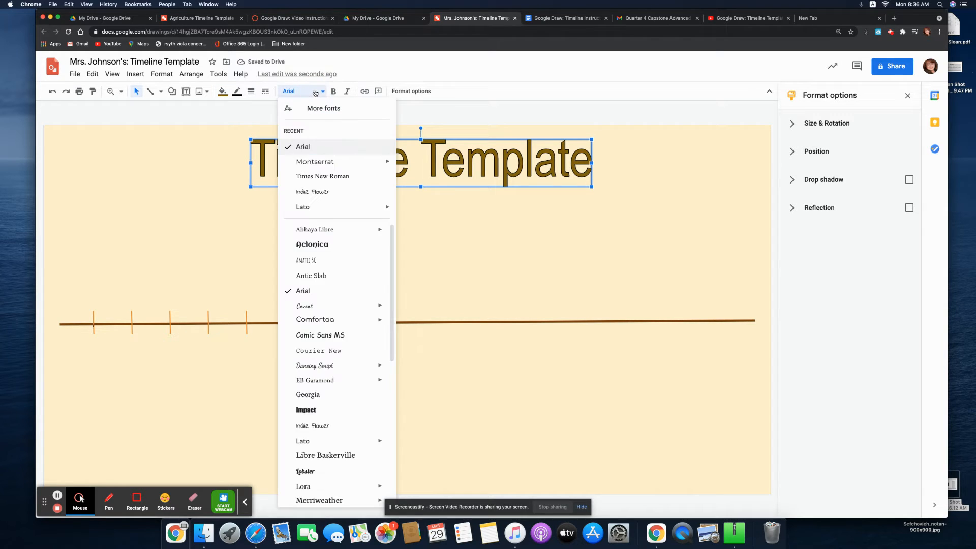
{"action": "left_click", "coordinate": [312, 244]}
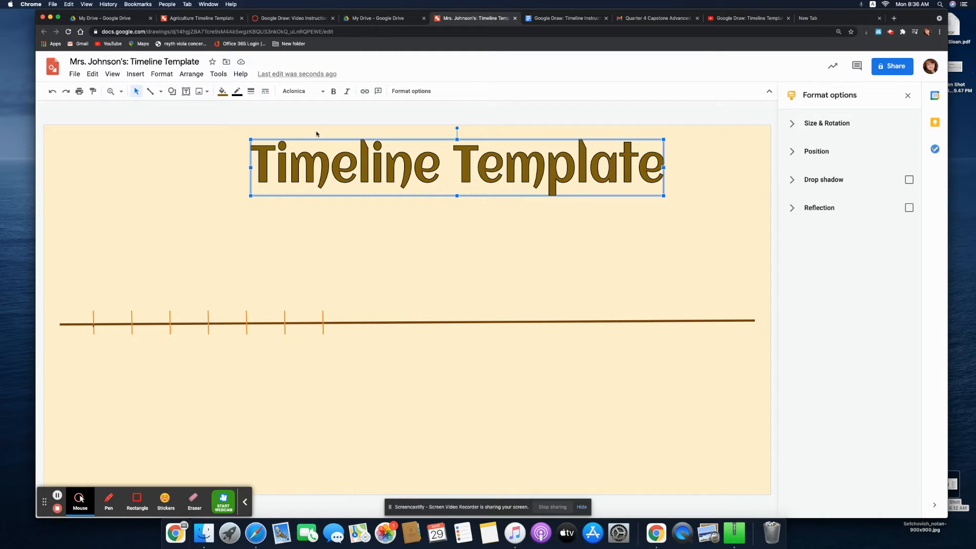
- Shrink the title to about a third of the canvas width, place it near the top centre, and close the format options
{"action": "left_click_drag", "start_coordinate": [249, 197], "coordinate": [312, 160]}
{"action": "left_click", "coordinate": [460, 155]}
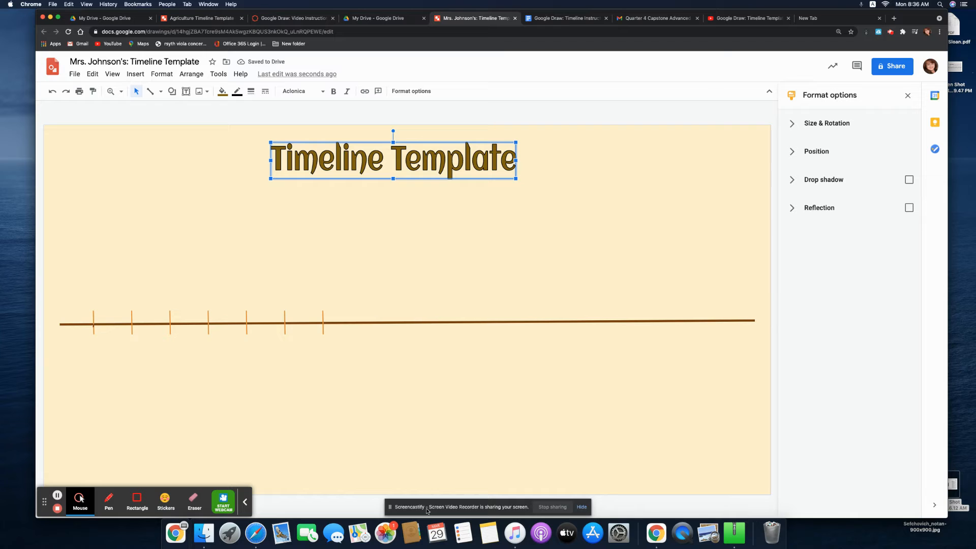
{"action": "left_click", "coordinate": [905, 95]}
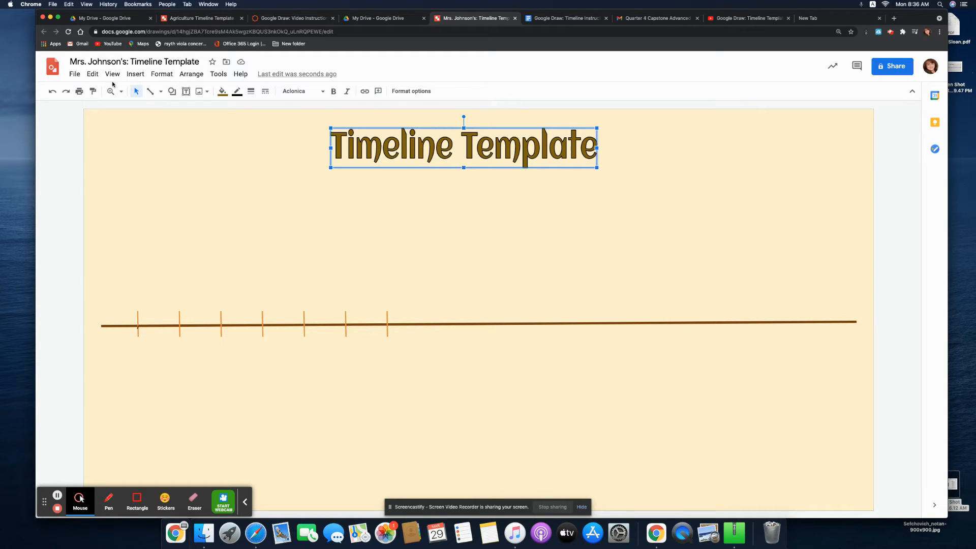
- Add a wide text box below the title reading "Please insert various events on your timeline."
{"action": "left_click", "coordinate": [185, 92]}
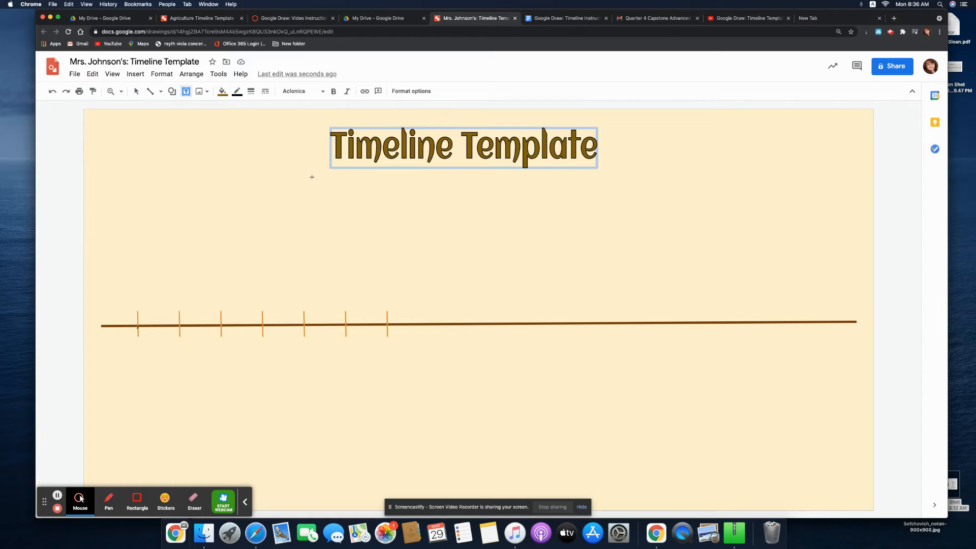
{"action": "left_click_drag", "start_coordinate": [301, 180], "coordinate": [619, 199]}
{"action": "left_click", "coordinate": [430, 191]}
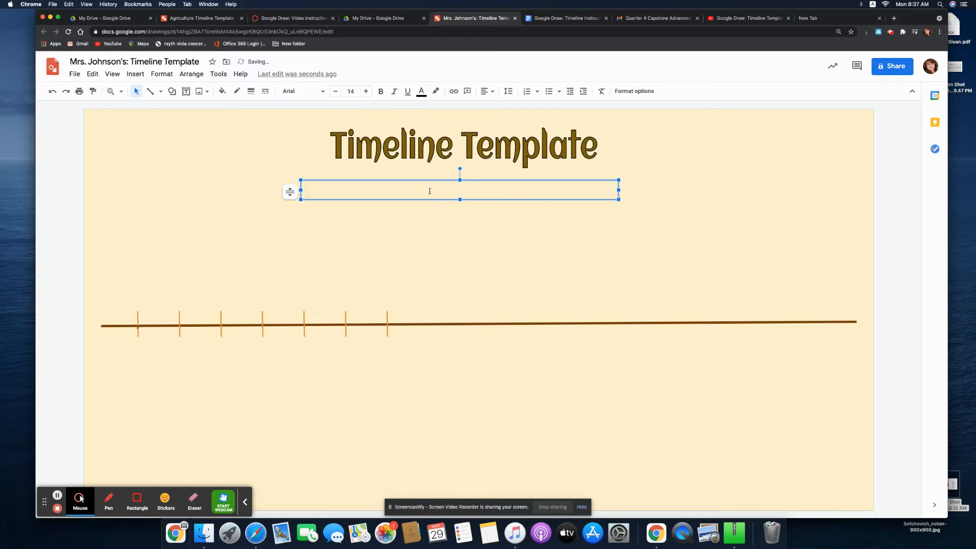
{"action": "type", "text": "Plea"}
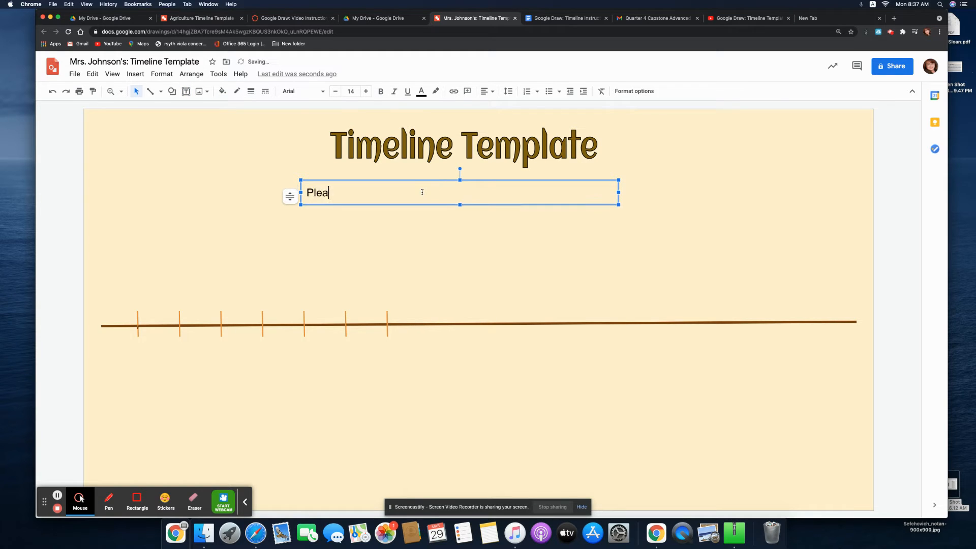
{"action": "type", "text": "se insert various events on your timeline"}
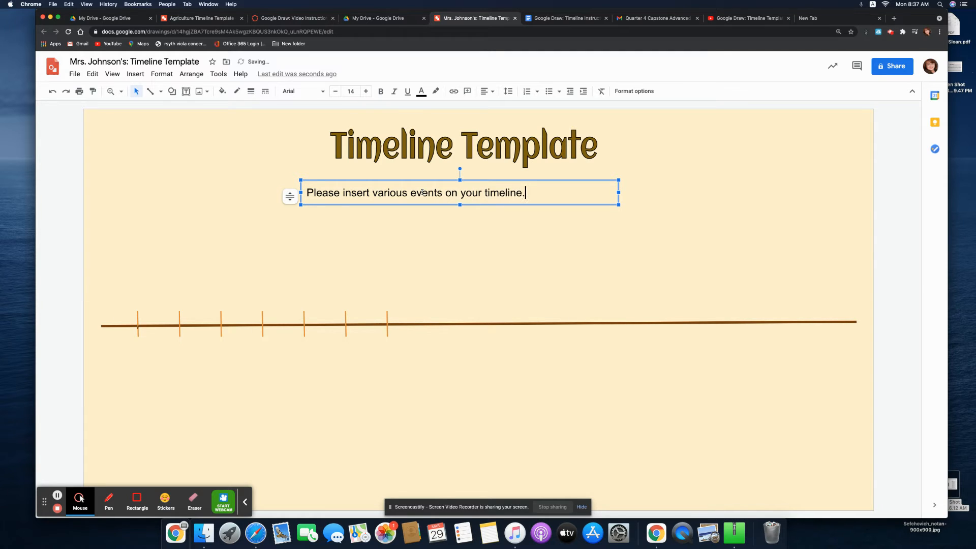
{"action": "type", "text": "."}
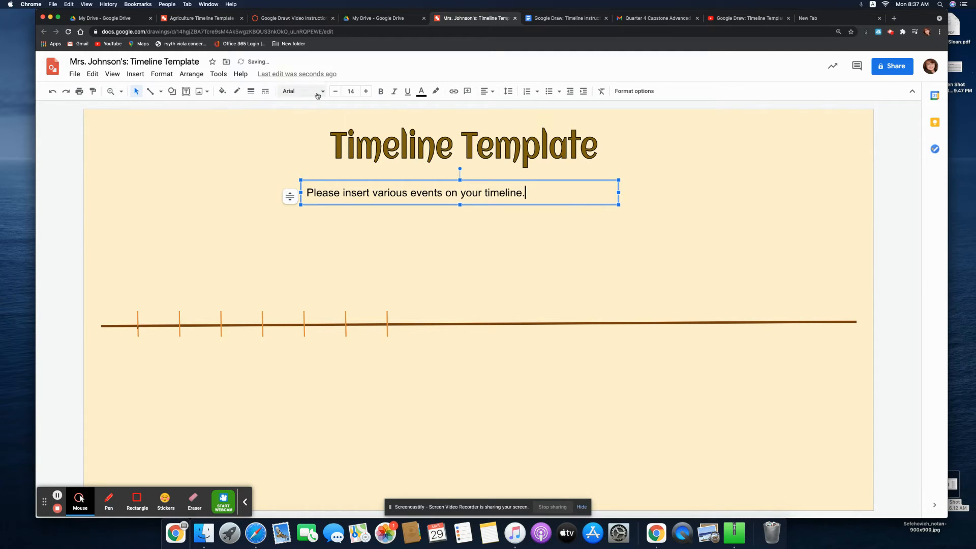
- Set the instruction text to font size 12 and move its box up and slightly right, directly beneath the title
{"action": "left_click", "coordinate": [335, 93]}
{"action": "left_click", "coordinate": [336, 93]}
{"action": "left_click", "coordinate": [336, 93]}
{"action": "left_click", "coordinate": [335, 93]}
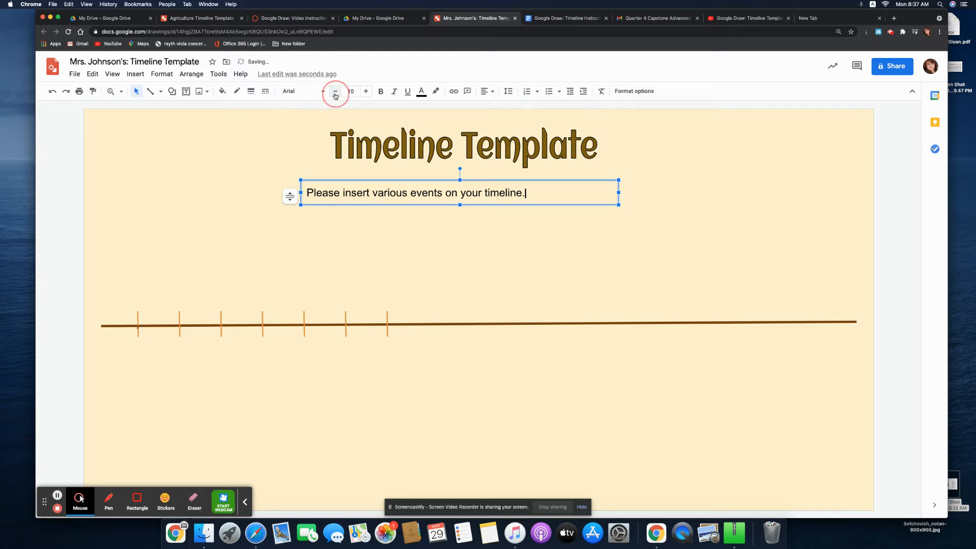
{"action": "left_click_drag", "start_coordinate": [540, 192], "coordinate": [304, 183]}
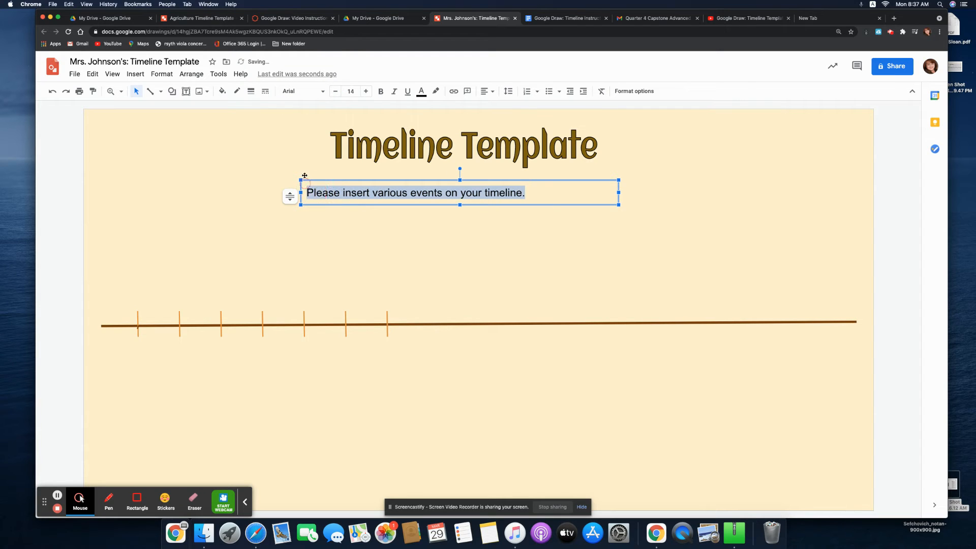
{"action": "left_click", "coordinate": [335, 91]}
{"action": "left_click", "coordinate": [335, 91]}
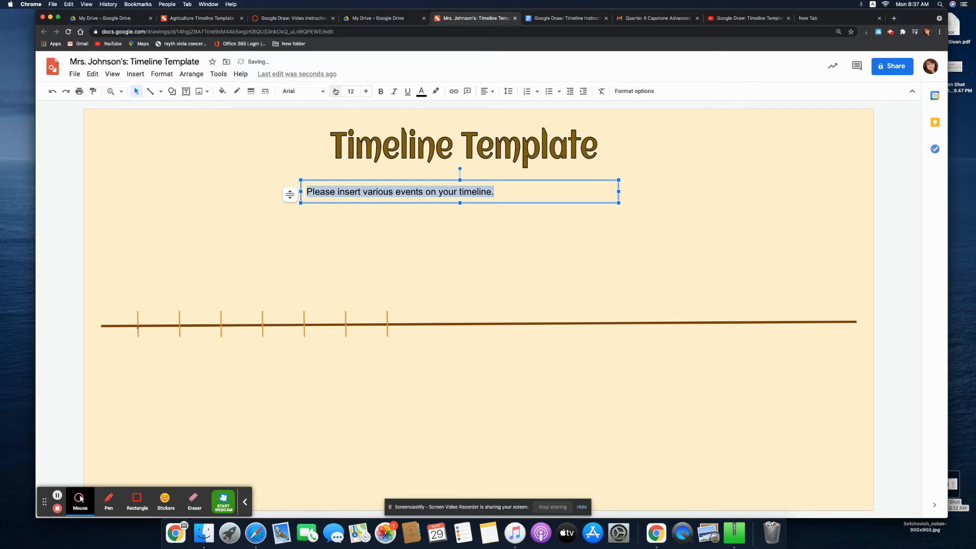
{"action": "mouse_move", "coordinate": [307, 179]}
{"action": "left_mouse_down"}
{"action": "mouse_move", "coordinate": [309, 159]}
{"action": "mouse_move", "coordinate": [310, 168]}
{"action": "left_mouse_up"}
{"action": "left_click_drag", "start_coordinate": [499, 181], "coordinate": [519, 181]}
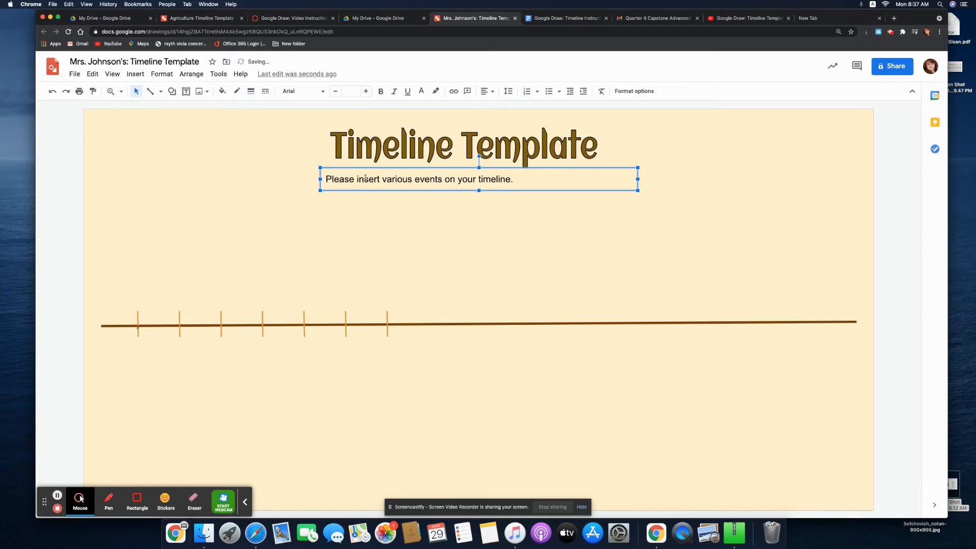
- Narrow the instruction text box from both sides to fit its sentence, centred beneath the title
{"action": "left_click_drag", "start_coordinate": [320, 178], "coordinate": [368, 179]}
{"action": "left_click_drag", "start_coordinate": [644, 179], "coordinate": [572, 179]}
{"action": "left_click", "coordinate": [502, 176]}
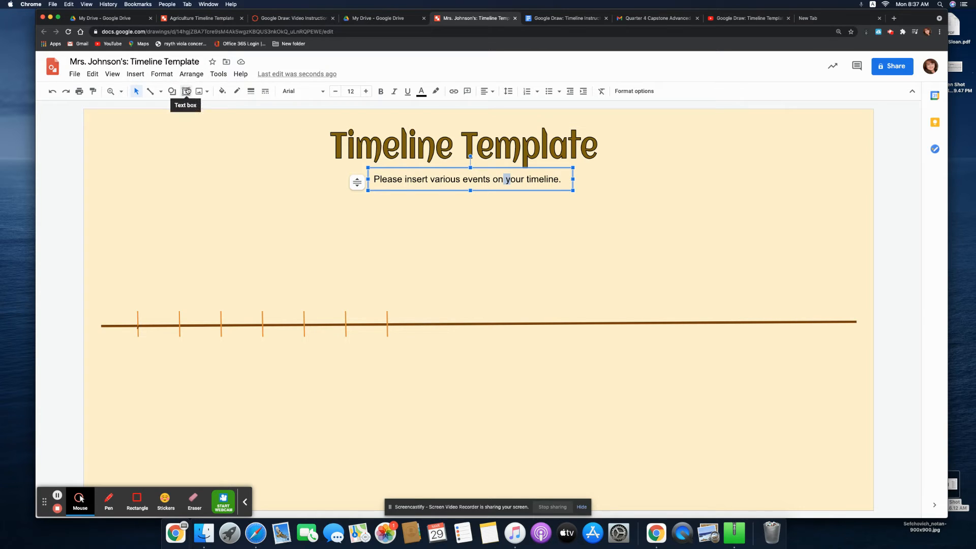
- Draw a rounded rectangle above the first two tick marks, spanning about a tenth of the canvas width
{"action": "left_click", "coordinate": [135, 74]}
{"action": "mouse_move", "coordinate": [142, 121]}
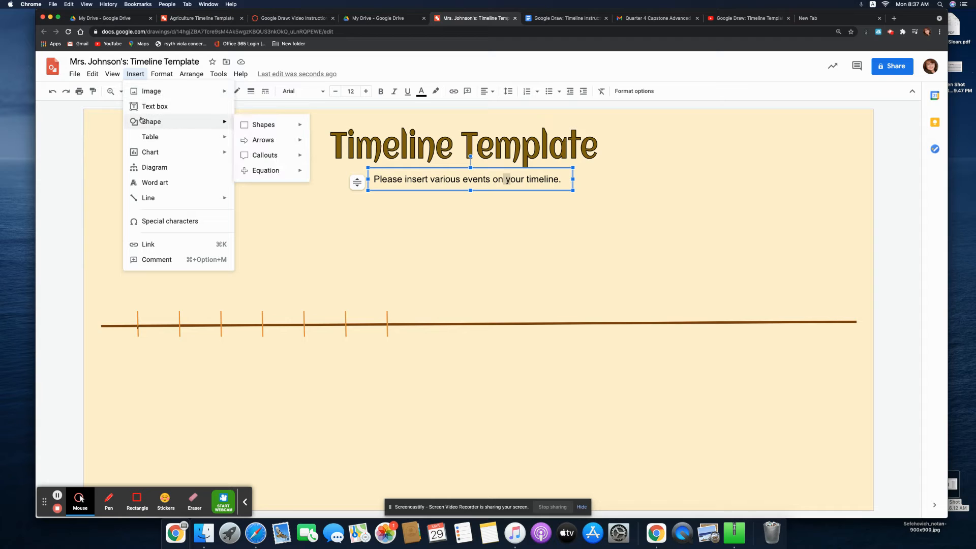
{"action": "mouse_move", "coordinate": [284, 127]}
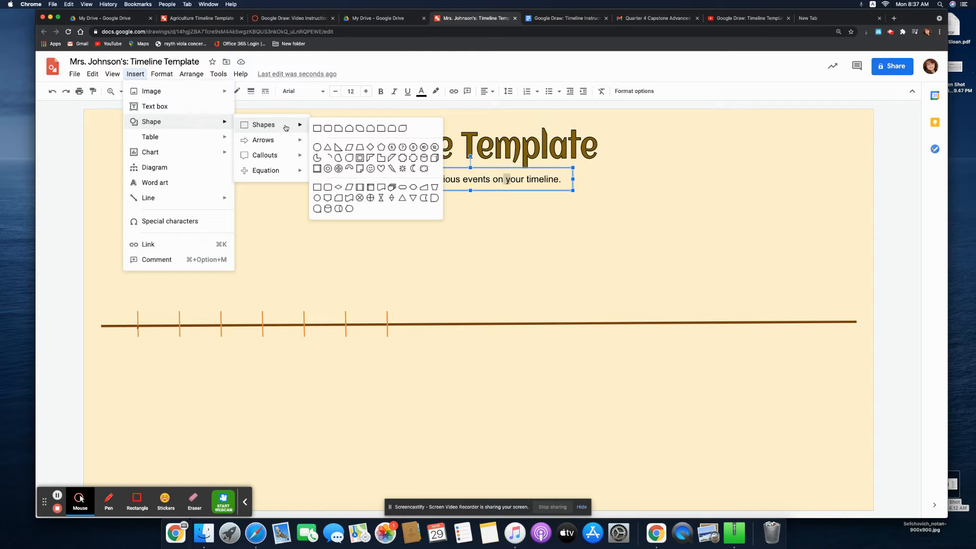
{"action": "left_click", "coordinate": [328, 131]}
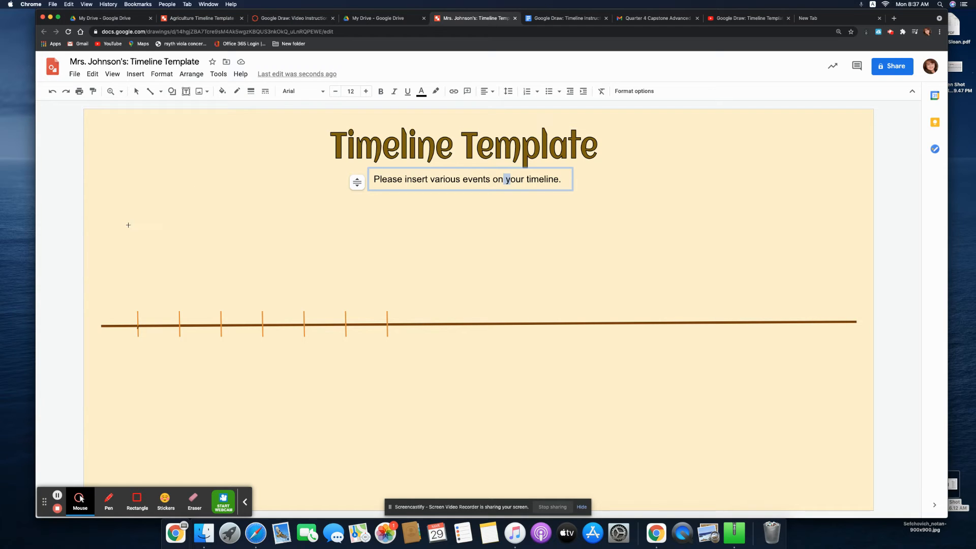
{"action": "left_click_drag", "start_coordinate": [137, 222], "coordinate": [213, 272]}
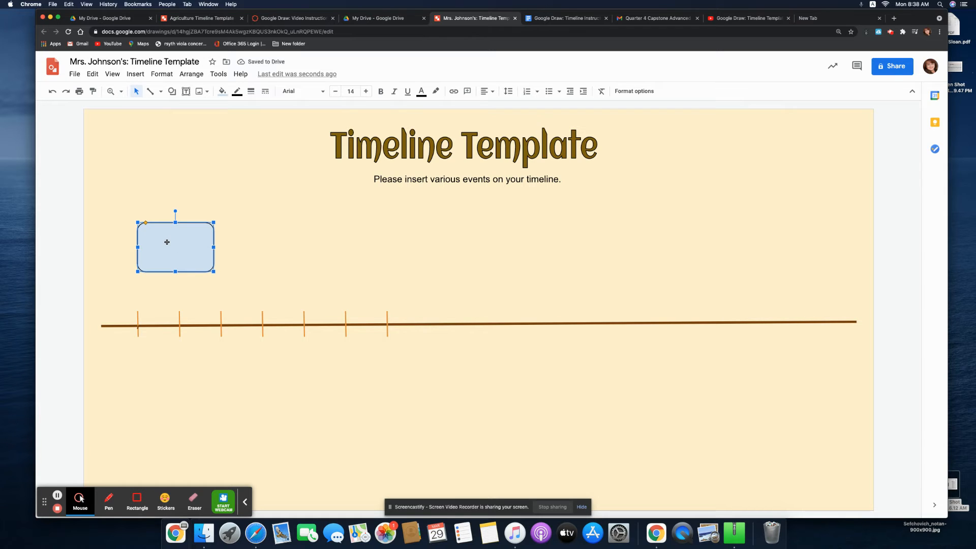
- Fill the rounded rectangle with the custom tan colour #efcf8cff
{"action": "left_click", "coordinate": [227, 93]}
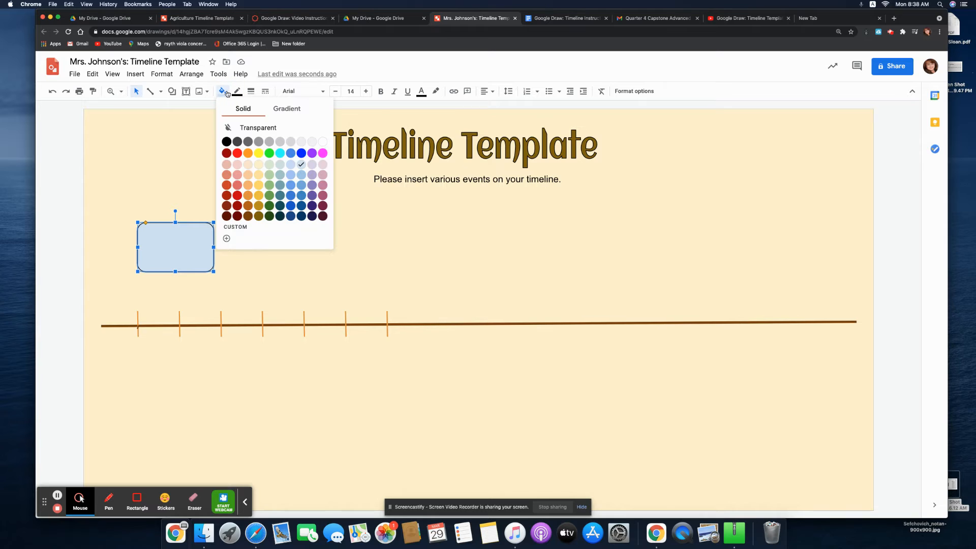
{"action": "left_click", "coordinate": [257, 164]}
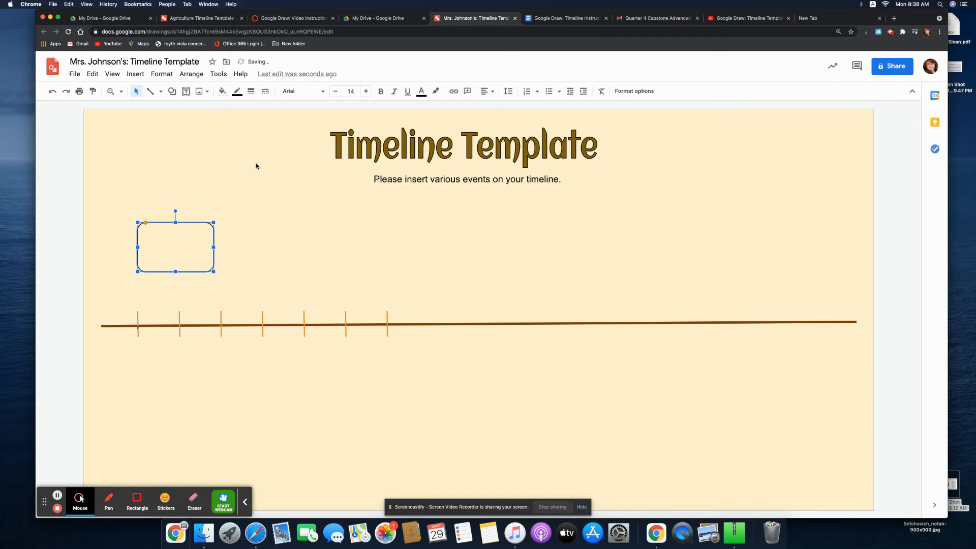
{"action": "left_click", "coordinate": [224, 92]}
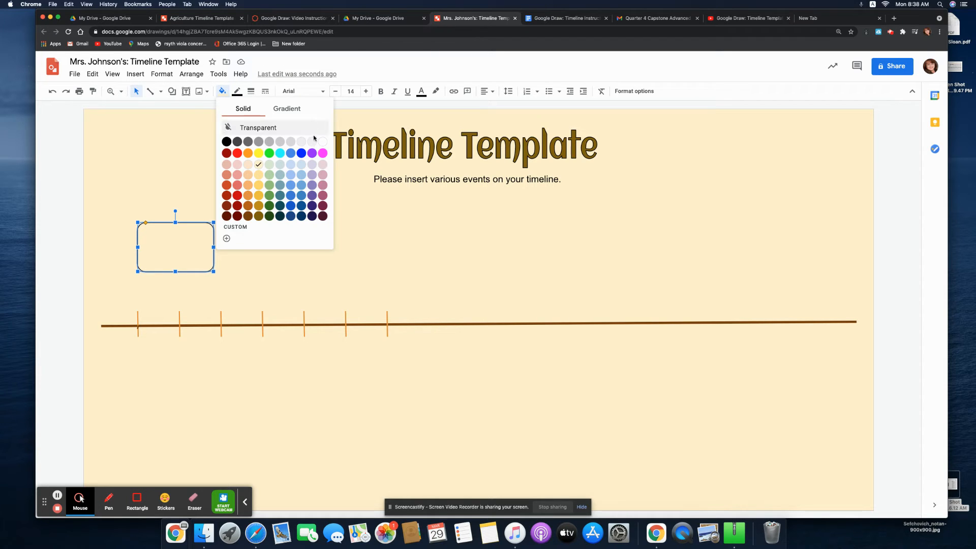
{"action": "left_click", "coordinate": [226, 238]}
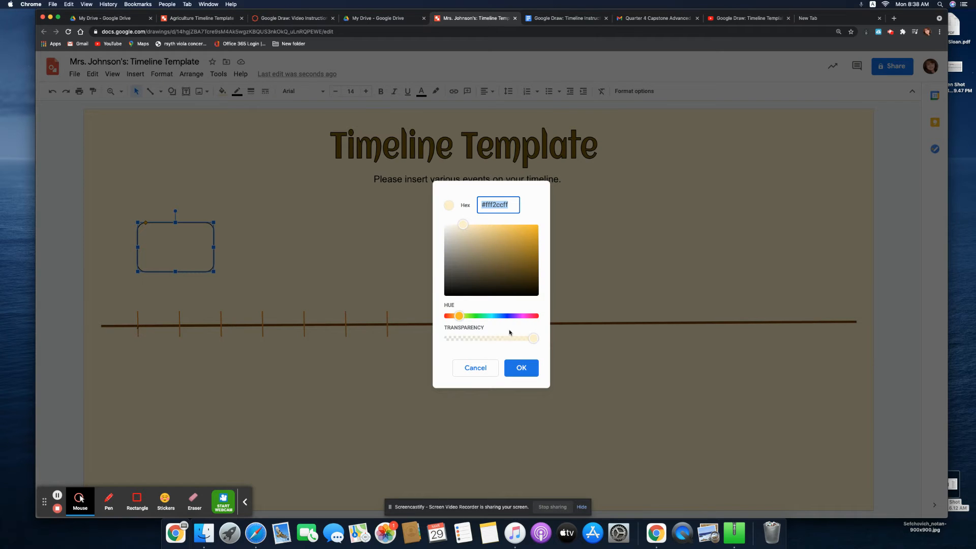
{"action": "left_click", "coordinate": [536, 338]}
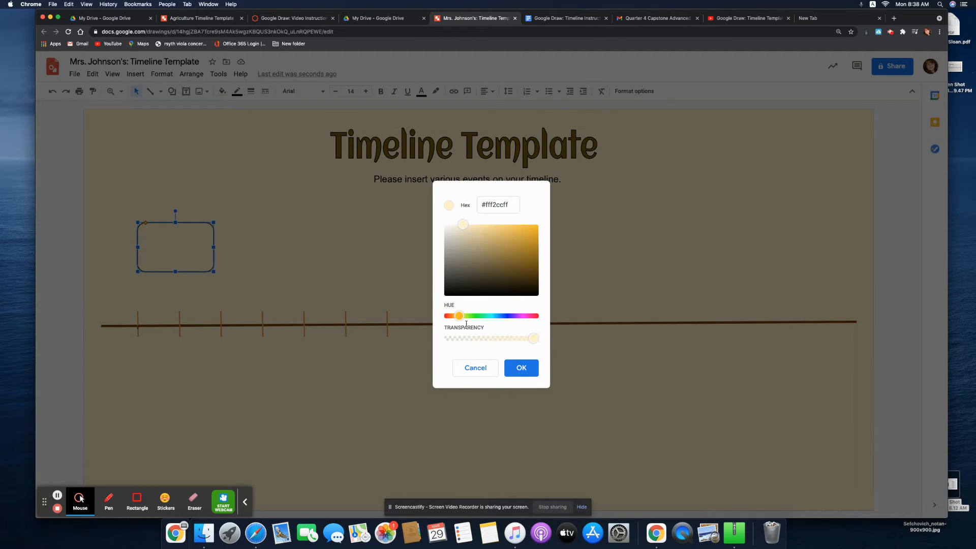
{"action": "left_click", "coordinate": [463, 236]}
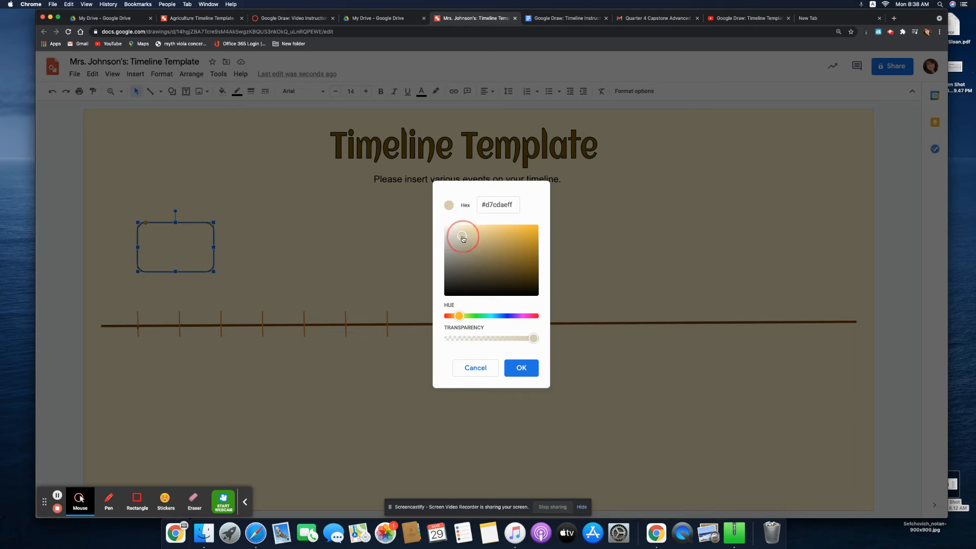
{"action": "left_click", "coordinate": [459, 316]}
{"action": "left_click_drag", "start_coordinate": [460, 318], "coordinate": [459, 316]}
{"action": "left_click", "coordinate": [482, 229]}
{"action": "left_click_drag", "start_coordinate": [487, 227], "coordinate": [484, 229]}
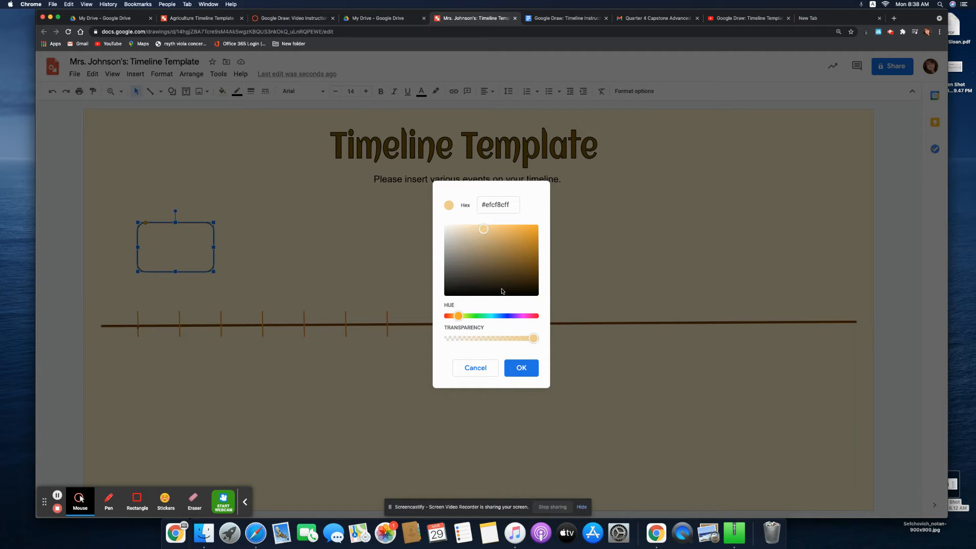
{"action": "left_click", "coordinate": [521, 367]}
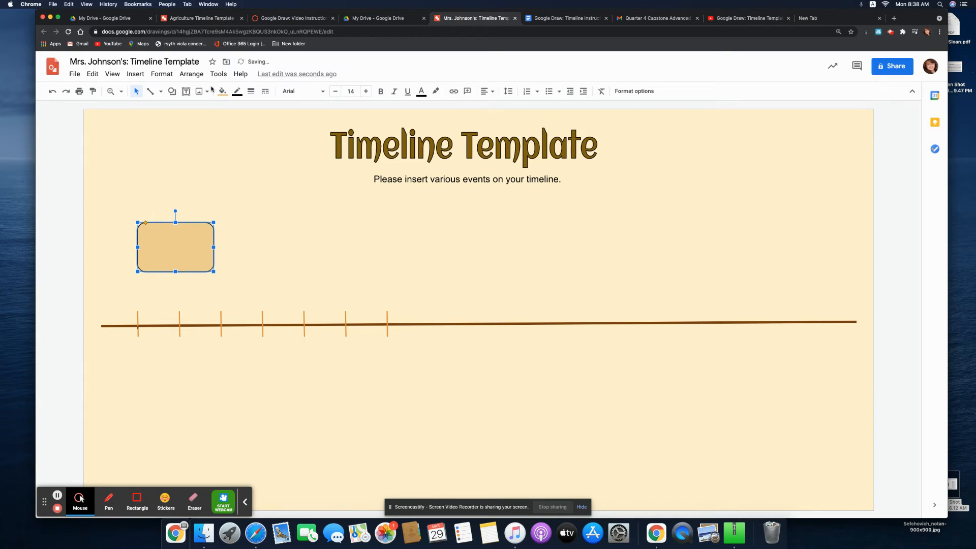
- Give the rounded rectangle a dark golden-yellow outline and increase the outline's thickness
{"action": "left_click", "coordinate": [237, 93]}
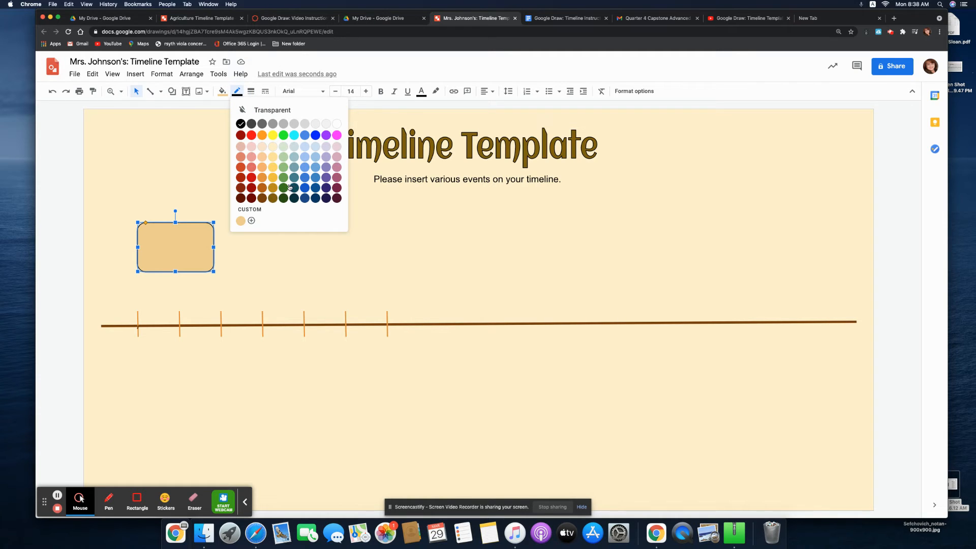
{"action": "left_click", "coordinate": [273, 187]}
{"action": "left_click", "coordinate": [223, 263]}
{"action": "left_click", "coordinate": [177, 228]}
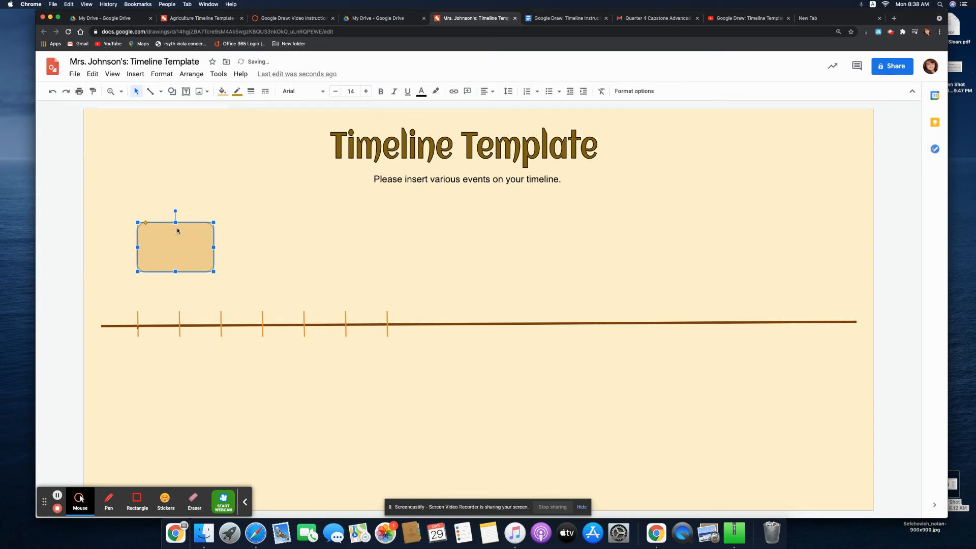
{"action": "left_click", "coordinate": [250, 91]}
{"action": "left_click", "coordinate": [269, 150]}
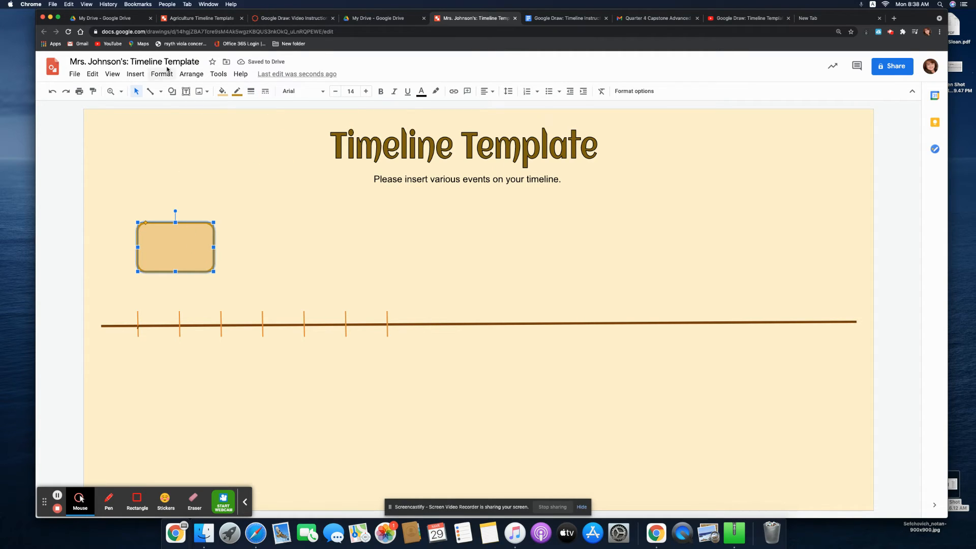
- Place an empty text box on the rounded rectangle and resize it to fit inside the shape
{"action": "left_click", "coordinate": [152, 238]}
{"action": "left_click", "coordinate": [187, 92]}
{"action": "left_click", "coordinate": [152, 233]}
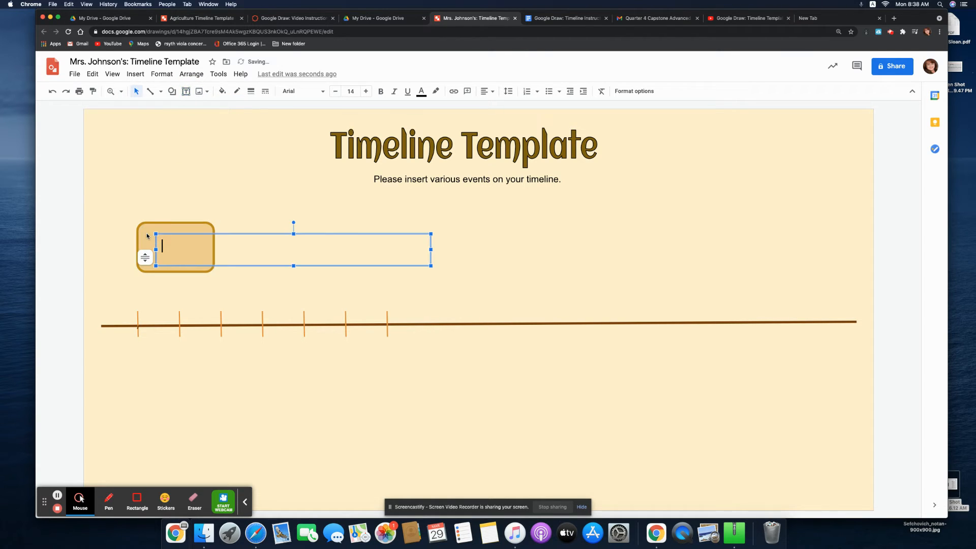
{"action": "left_click_drag", "start_coordinate": [431, 249], "coordinate": [144, 229]}
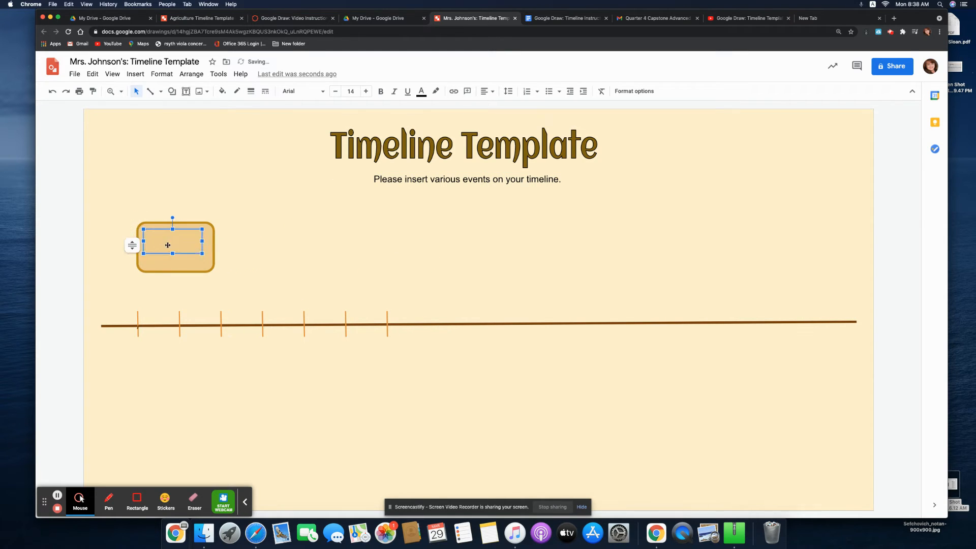
{"action": "left_click_drag", "start_coordinate": [202, 253], "coordinate": [203, 263]}
{"action": "left_click", "coordinate": [205, 262]}
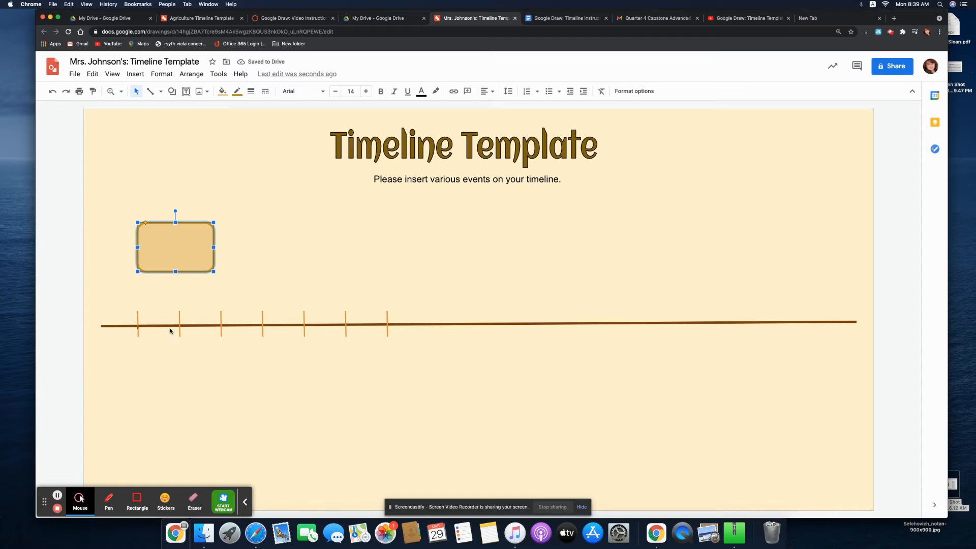
- Add a small text box reading "1850" just below the first tick mark
{"action": "left_click", "coordinate": [138, 75]}
{"action": "left_click", "coordinate": [140, 106]}
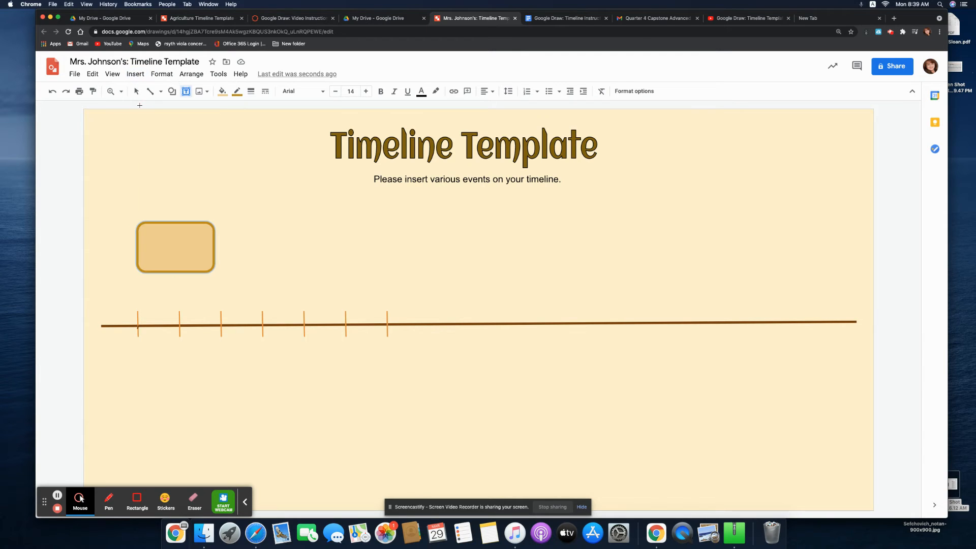
{"action": "left_click_drag", "start_coordinate": [126, 344], "coordinate": [163, 368]}
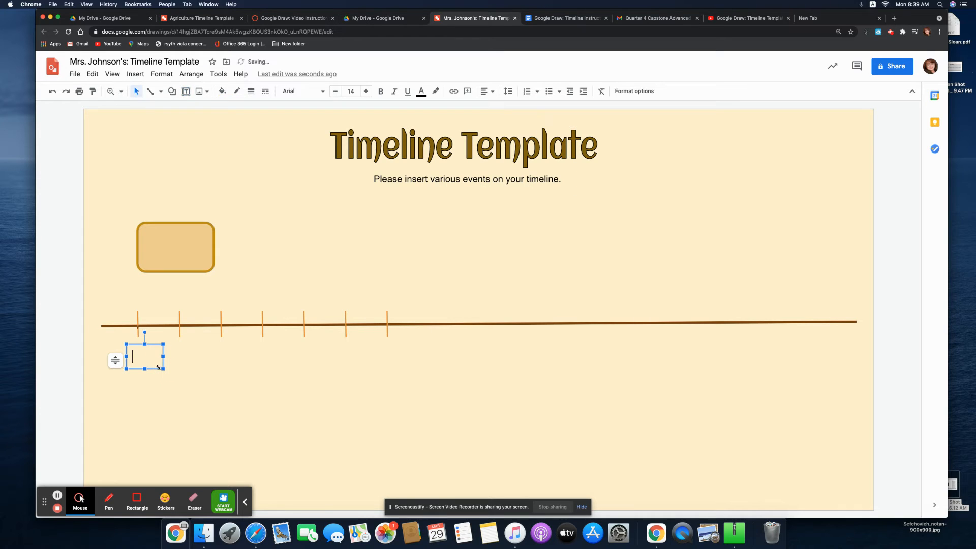
{"action": "type", "text": "1850"}
- Colour the 1850 text dark orange-brown and keep its font as Arial
{"action": "left_click_drag", "start_coordinate": [157, 357], "coordinate": [114, 356]}
{"action": "left_click", "coordinate": [421, 92]}
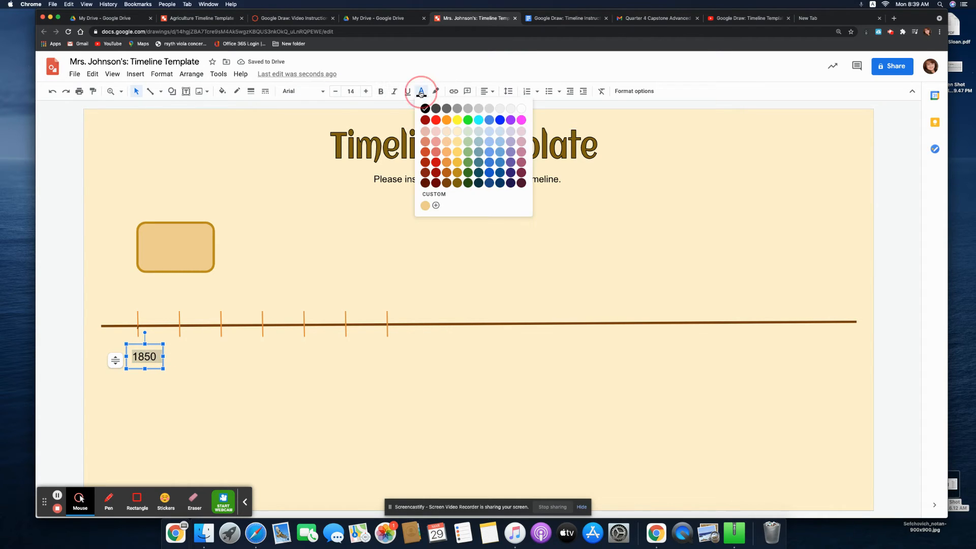
{"action": "left_click", "coordinate": [446, 182]}
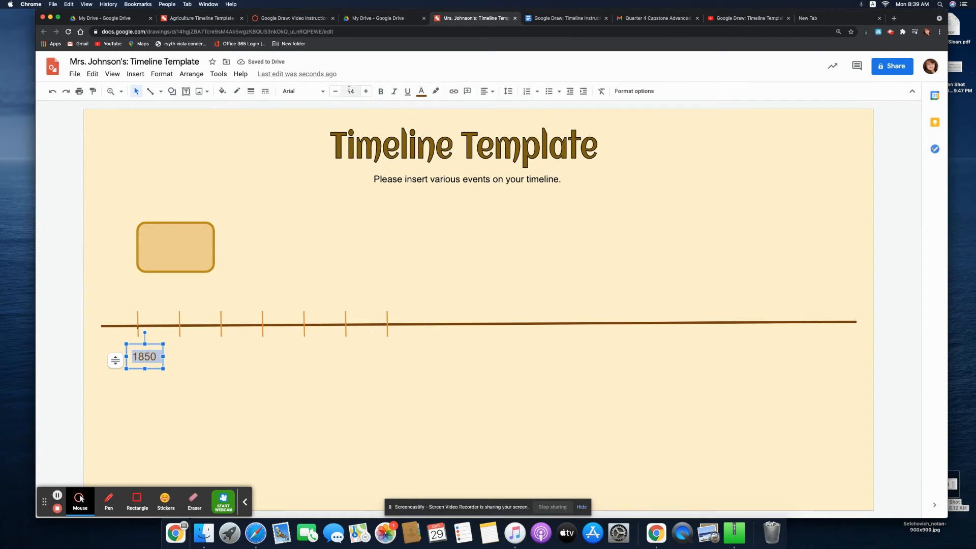
{"action": "left_click", "coordinate": [320, 92]}
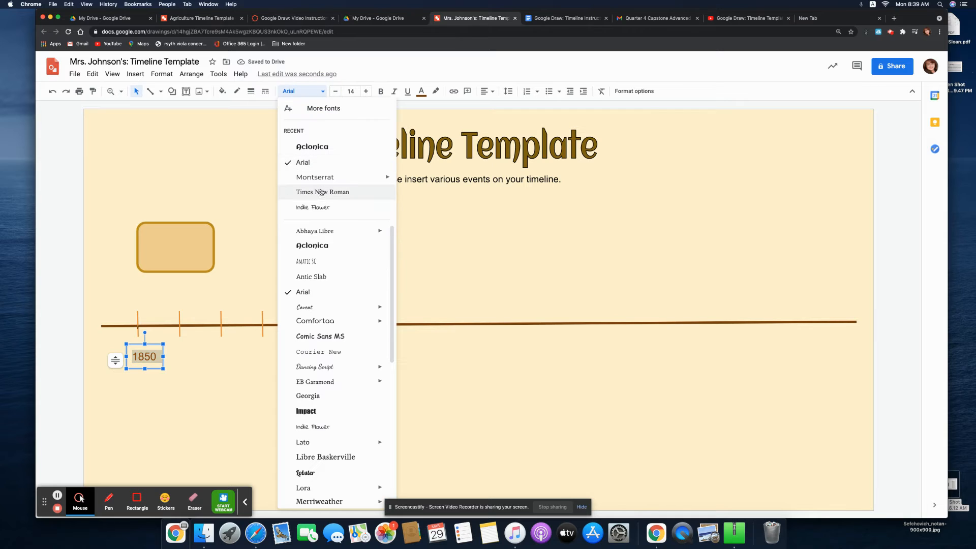
{"action": "left_click", "coordinate": [321, 167]}
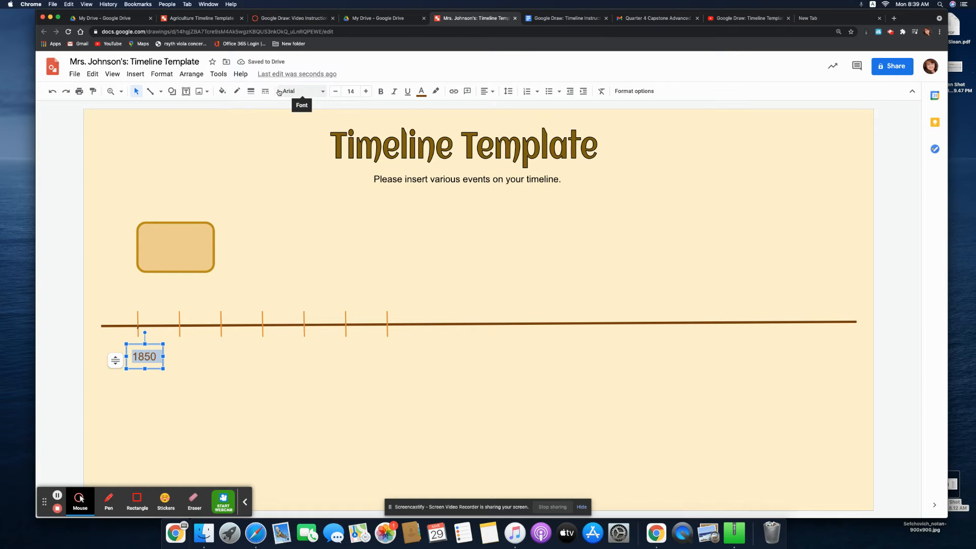
- Give the 1850 text box a 3px outline and reapply the dark orange-brown text colour
{"action": "left_click", "coordinate": [250, 91]}
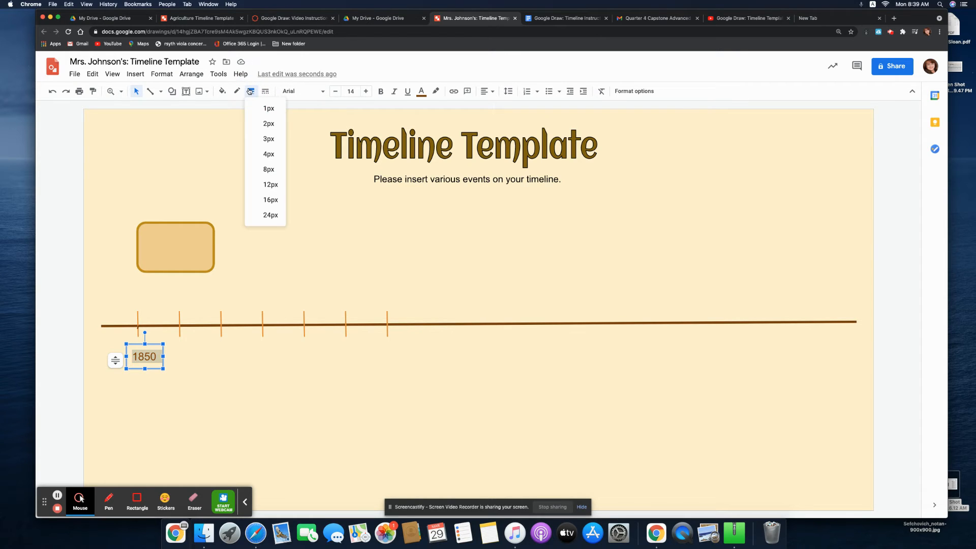
{"action": "left_click", "coordinate": [262, 137]}
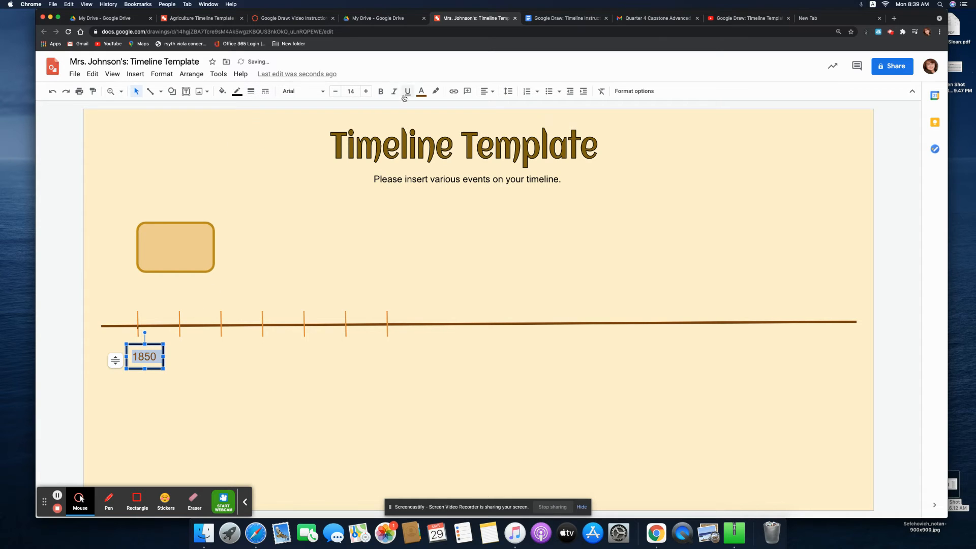
{"action": "left_click", "coordinate": [431, 97]}
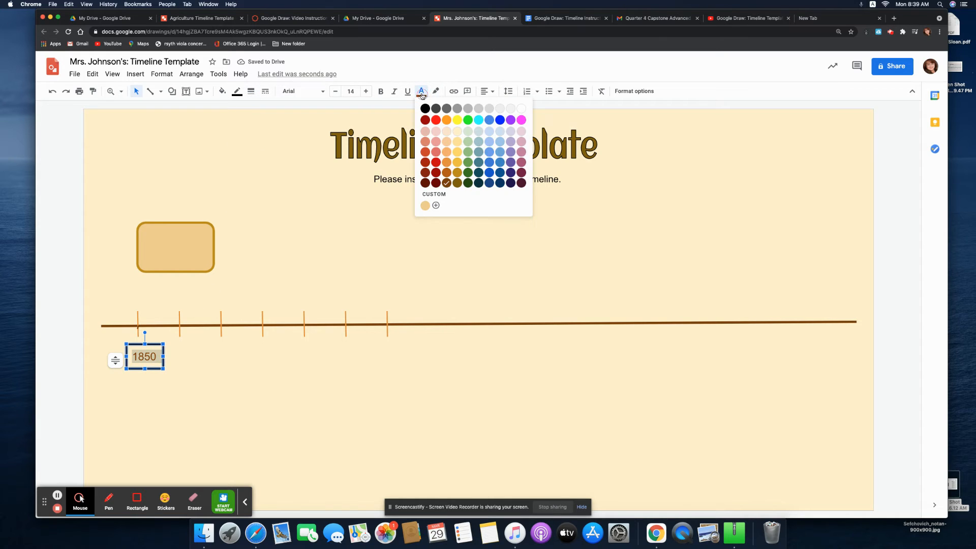
{"action": "left_click", "coordinate": [447, 187]}
{"action": "left_click", "coordinate": [278, 354]}
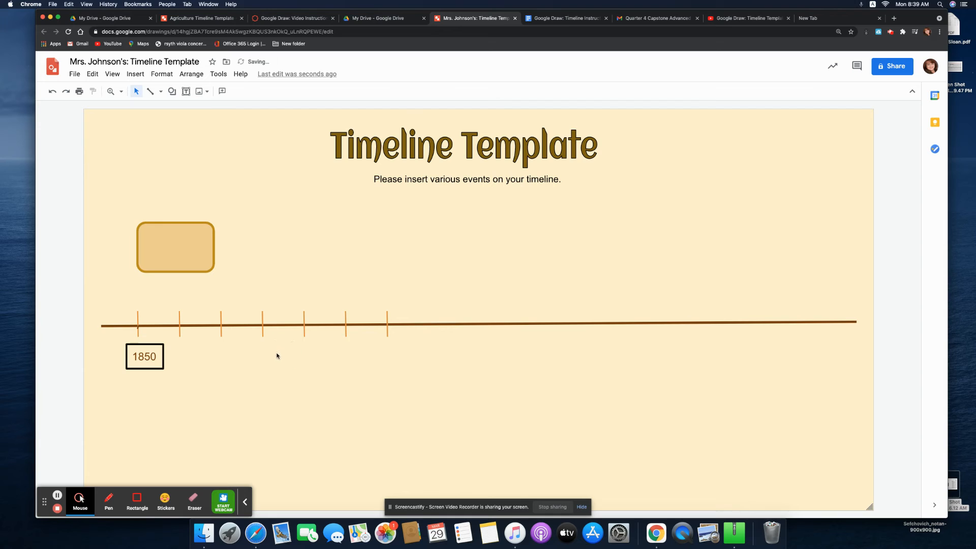
- Try to duplicate the 1850 date box by pasting, and delete the stray tick mark below the timeline
{"action": "left_click", "coordinate": [133, 355]}
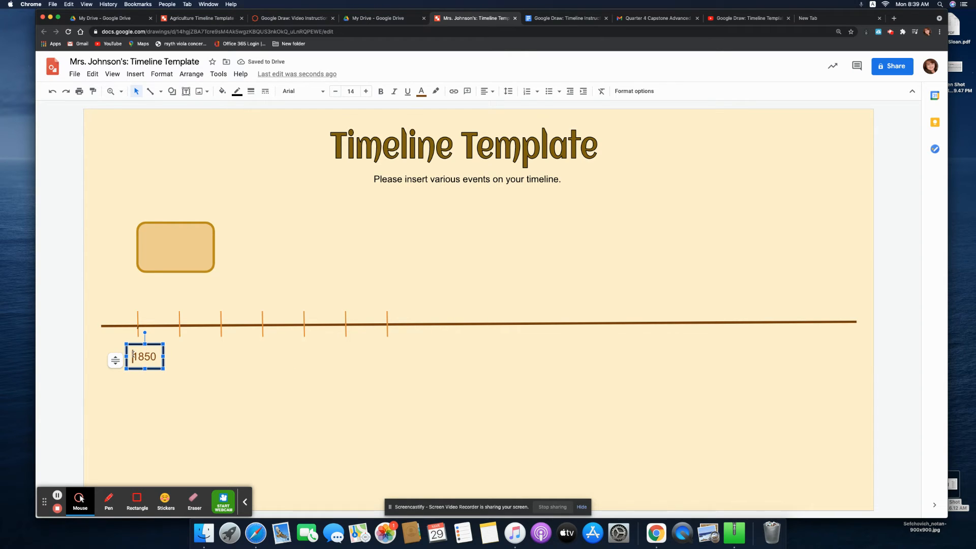
{"action": "key", "text": "super+v"}
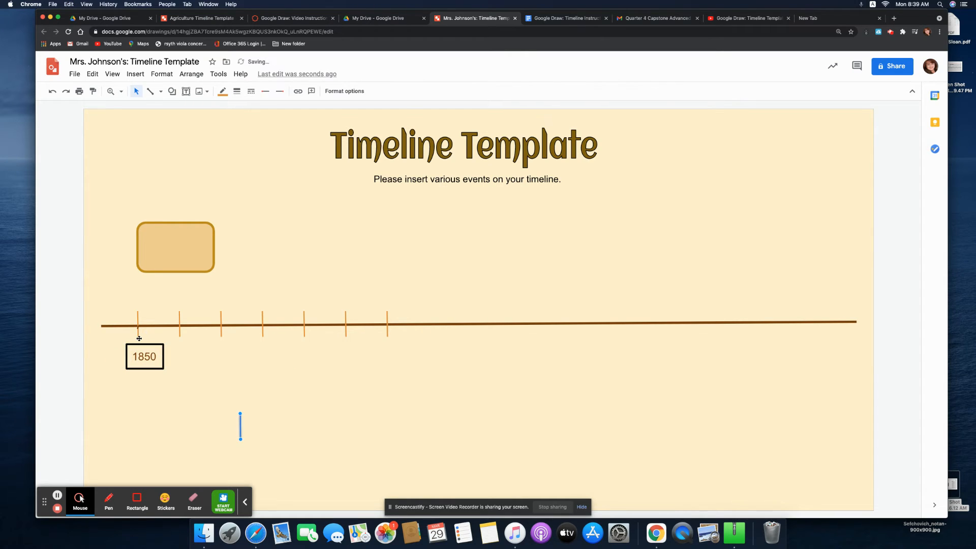
{"action": "key", "text": "super+v"}
{"action": "key", "text": "Delete"}
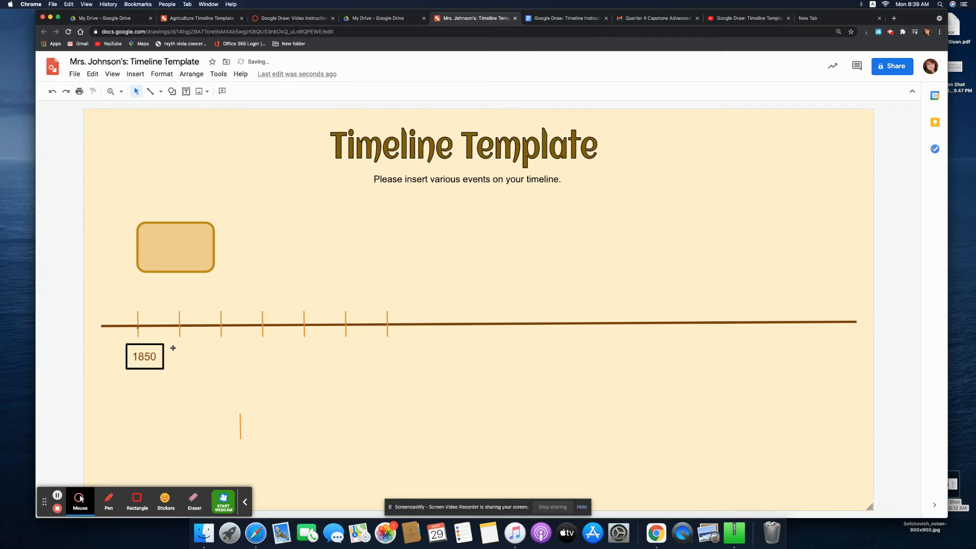
{"action": "left_click", "coordinate": [240, 426]}
{"action": "key", "text": "Delete"}
- Duplicate the 1850 date box twice and line the copies up beside it, near the third and fourth tick marks
{"action": "left_click", "coordinate": [142, 361]}
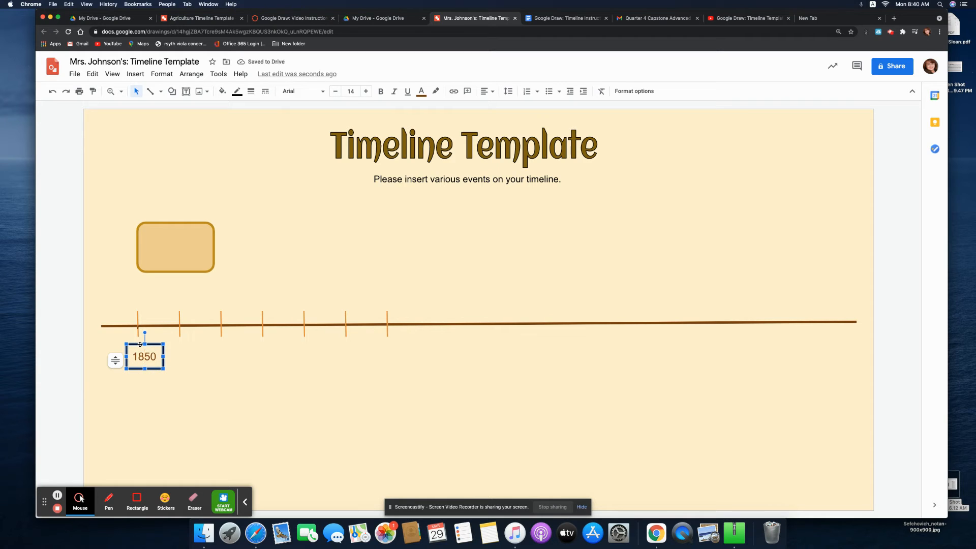
{"action": "key", "text": "cmd+v"}
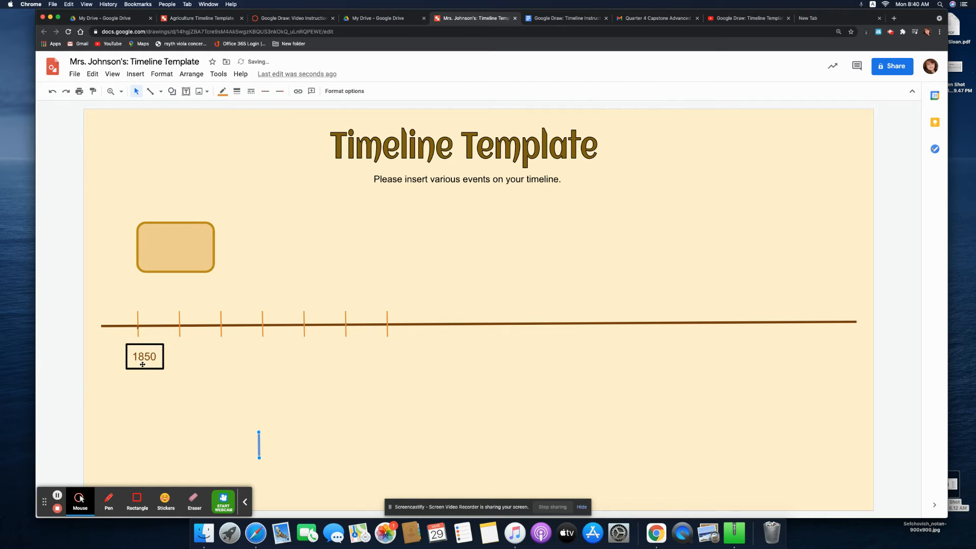
{"action": "left_click", "coordinate": [143, 364]}
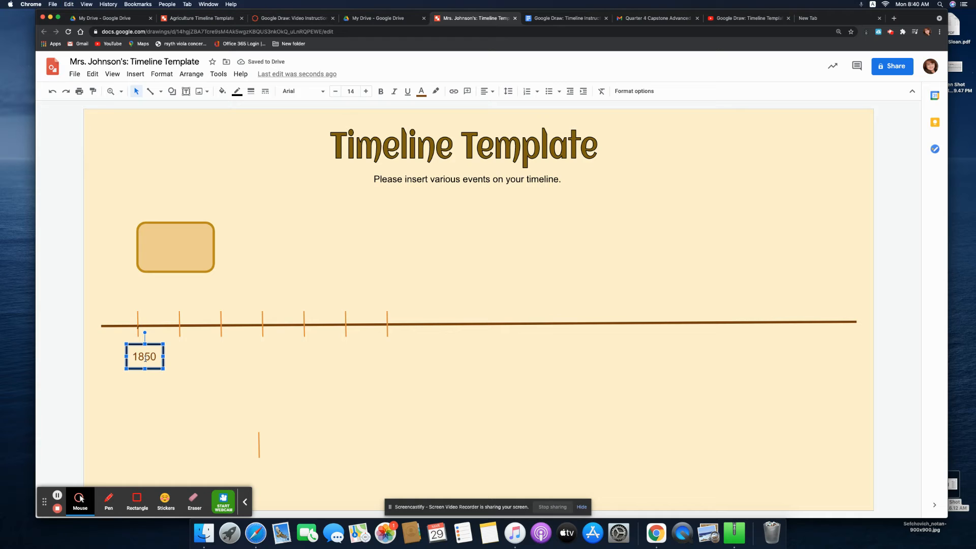
{"action": "key", "text": "super+d"}
{"action": "left_click_drag", "start_coordinate": [163, 373], "coordinate": [224, 363]}
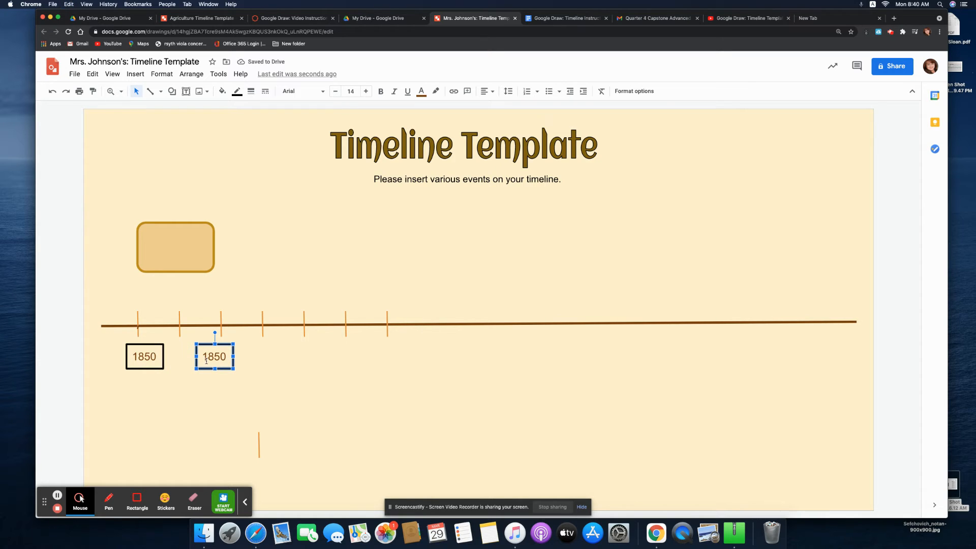
{"action": "key", "text": "super+d"}
{"action": "left_click_drag", "start_coordinate": [240, 378], "coordinate": [270, 368]}
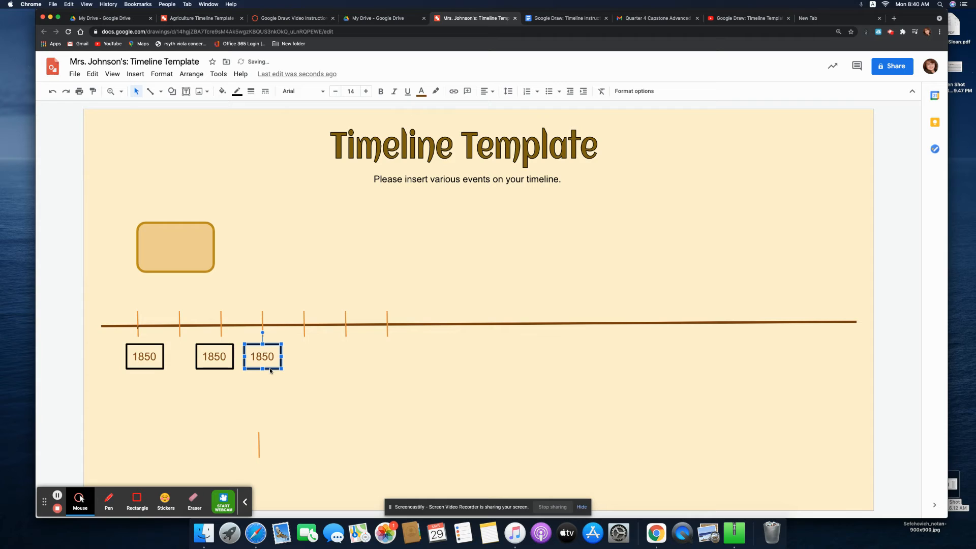
- Draw a vertical arrow from the bottom centre of the tan event box down to just above the timeline
{"action": "left_click", "coordinate": [168, 233]}
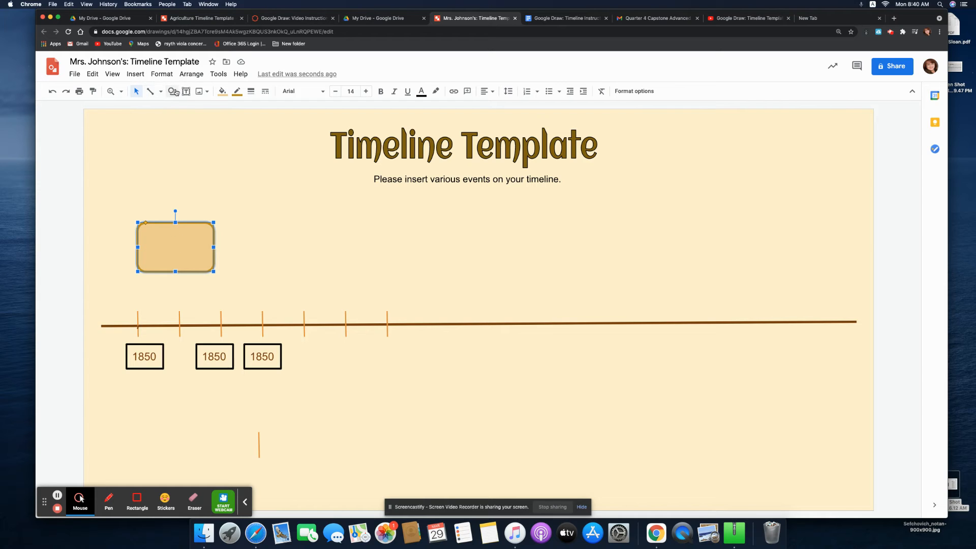
{"action": "left_click", "coordinate": [135, 76]}
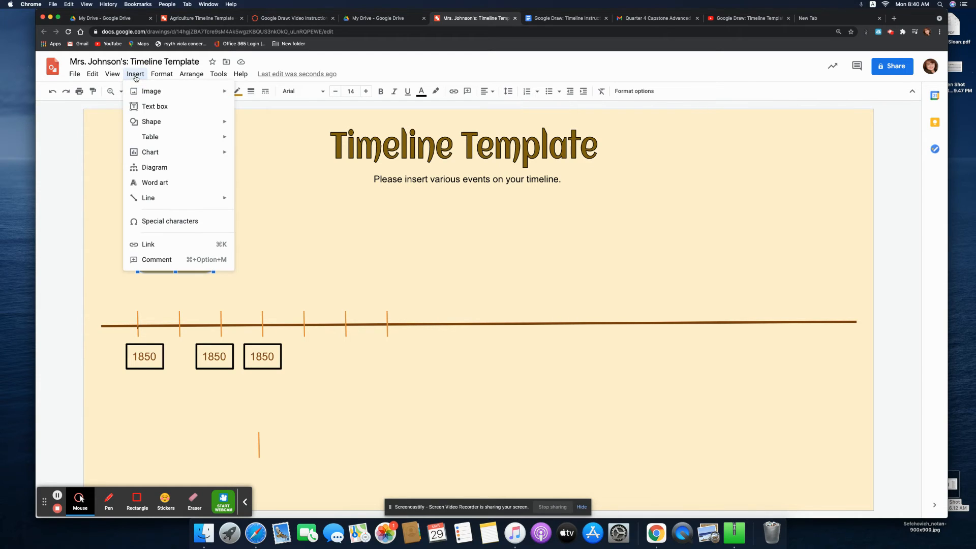
{"action": "mouse_move", "coordinate": [167, 204]}
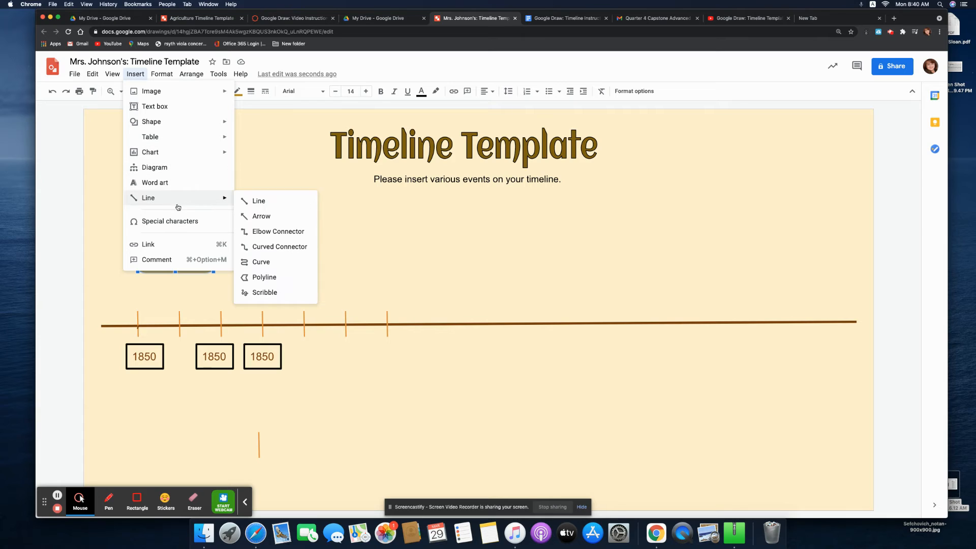
{"action": "left_click", "coordinate": [261, 216]}
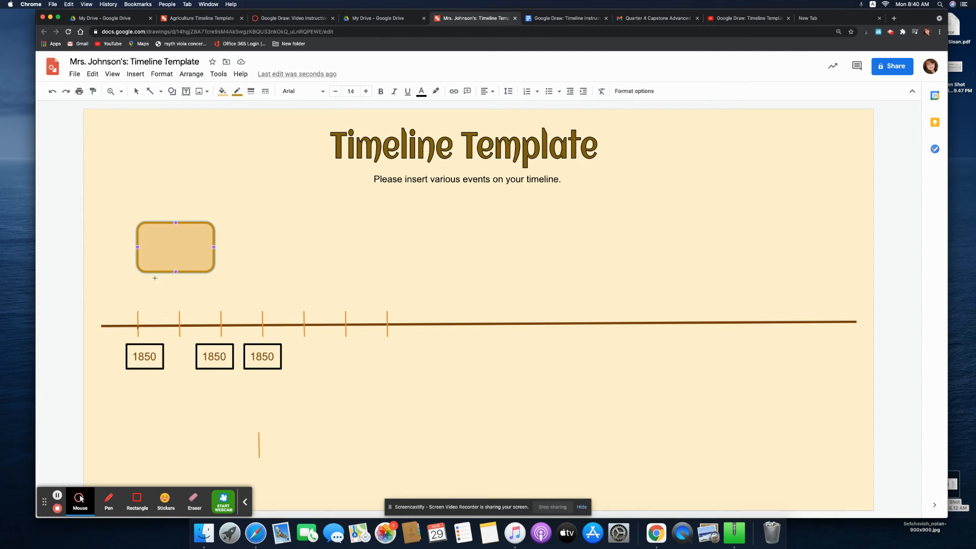
{"action": "left_click_drag", "start_coordinate": [174, 271], "coordinate": [177, 311]}
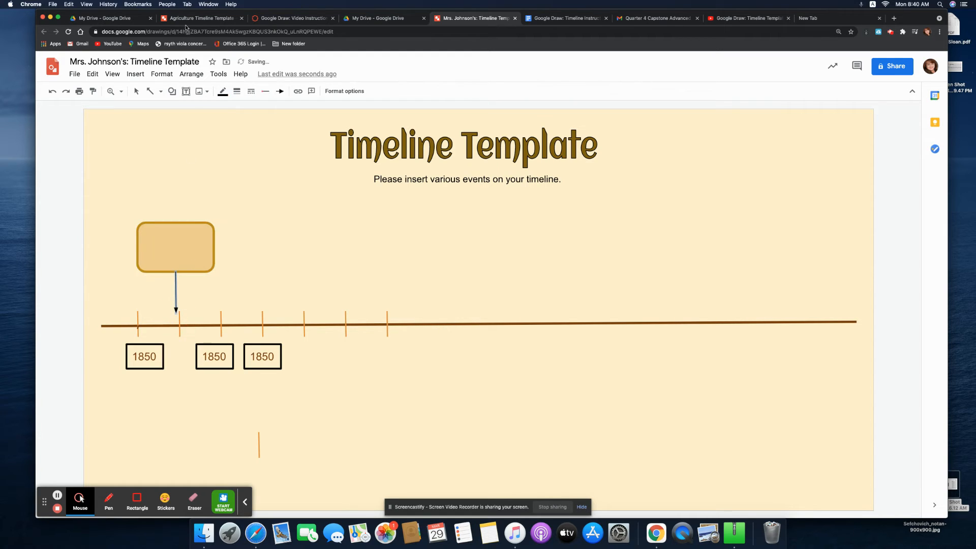
- Make the event box's arrow 4px thick and colour it dark golden yellow, removing any stray arrow
{"action": "left_click", "coordinate": [237, 91]}
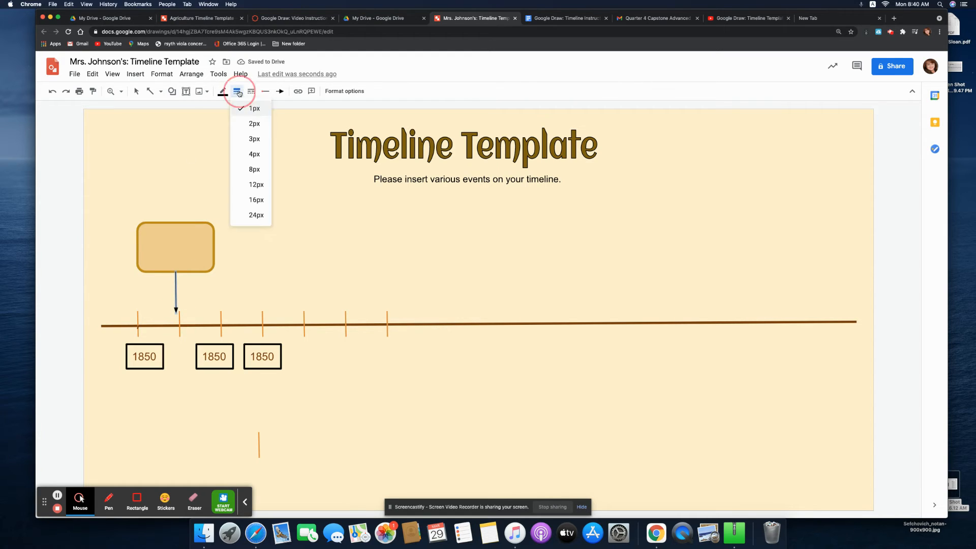
{"action": "left_click", "coordinate": [259, 154]}
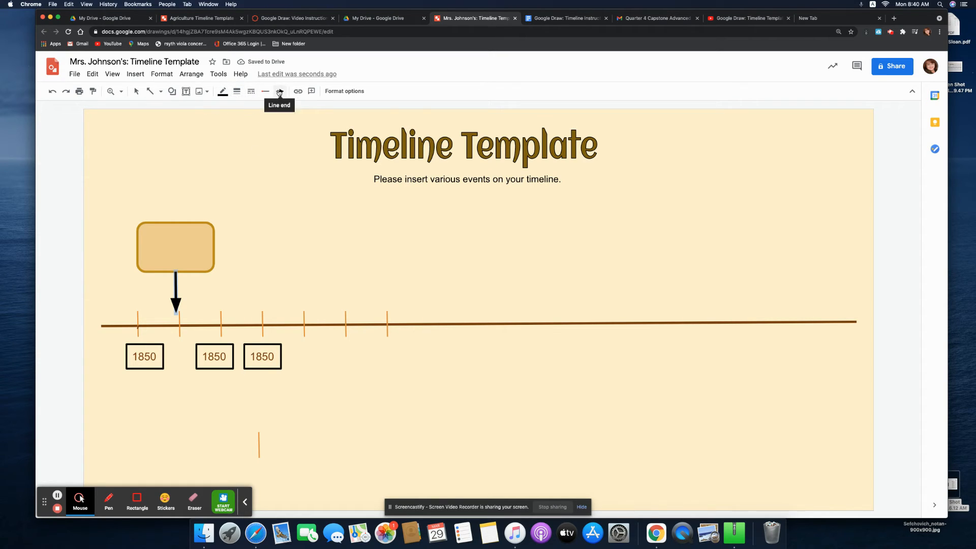
{"action": "left_click", "coordinate": [222, 92]}
{"action": "left_click", "coordinate": [248, 199]}
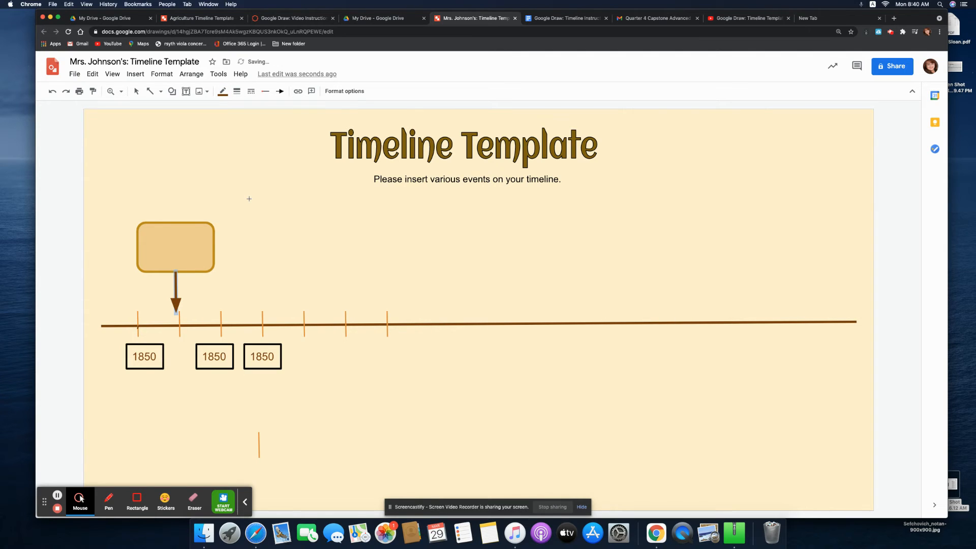
{"action": "left_click", "coordinate": [223, 92]}
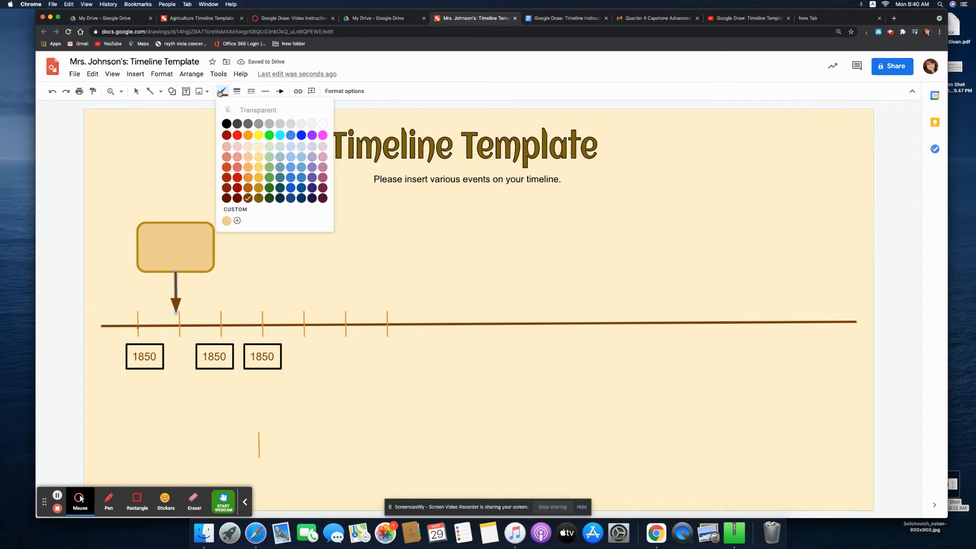
{"action": "left_click", "coordinate": [259, 189]}
{"action": "left_click_drag", "start_coordinate": [244, 304], "coordinate": [289, 350]}
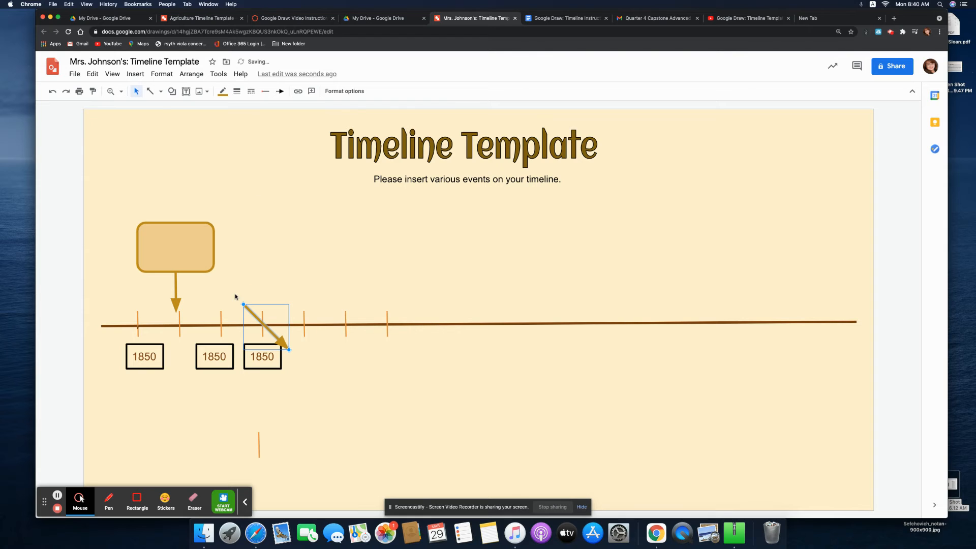
{"action": "key", "text": "BackSpace"}
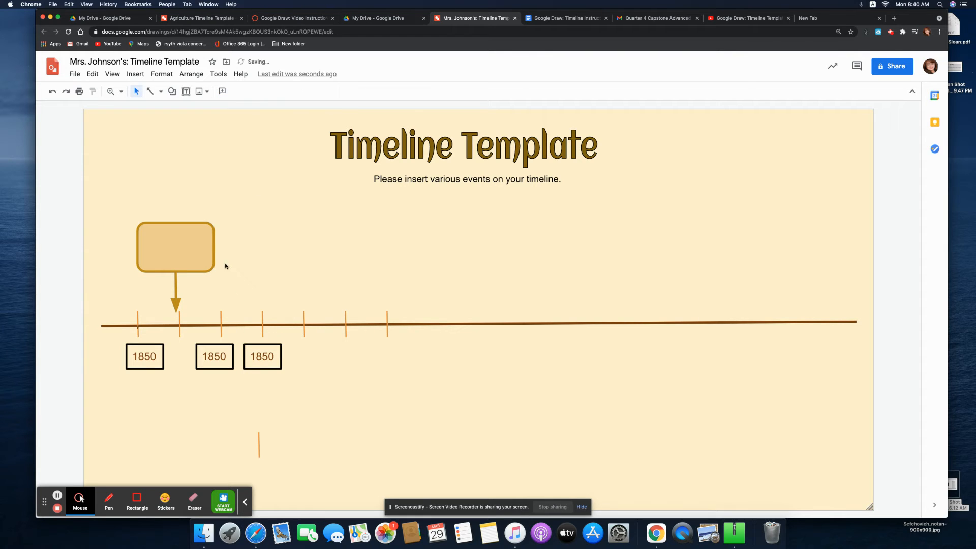
- Duplicate the event box with its inner text box and arrow twice, spacing the copies in a row above the timeline
{"action": "double_click", "coordinate": [184, 232]}
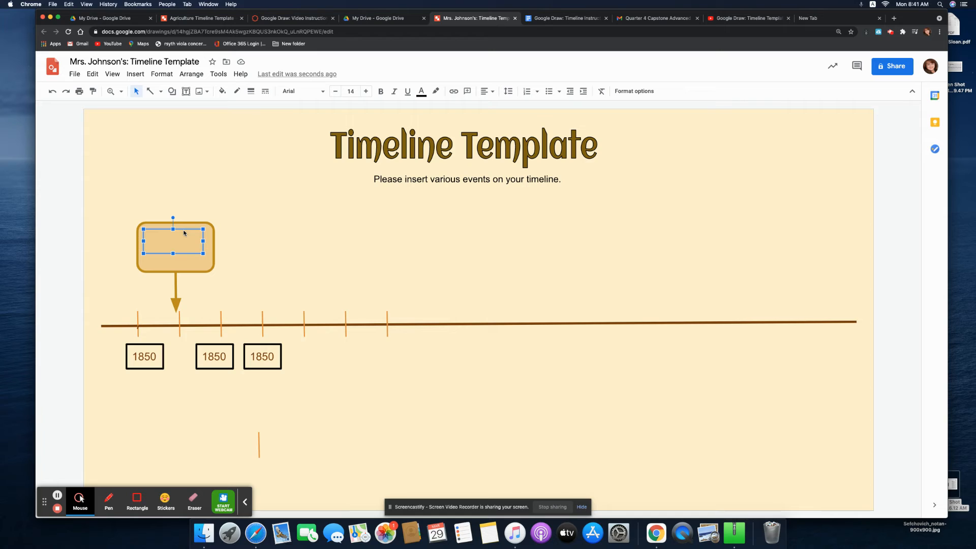
{"action": "left_click", "coordinate": [184, 274]}
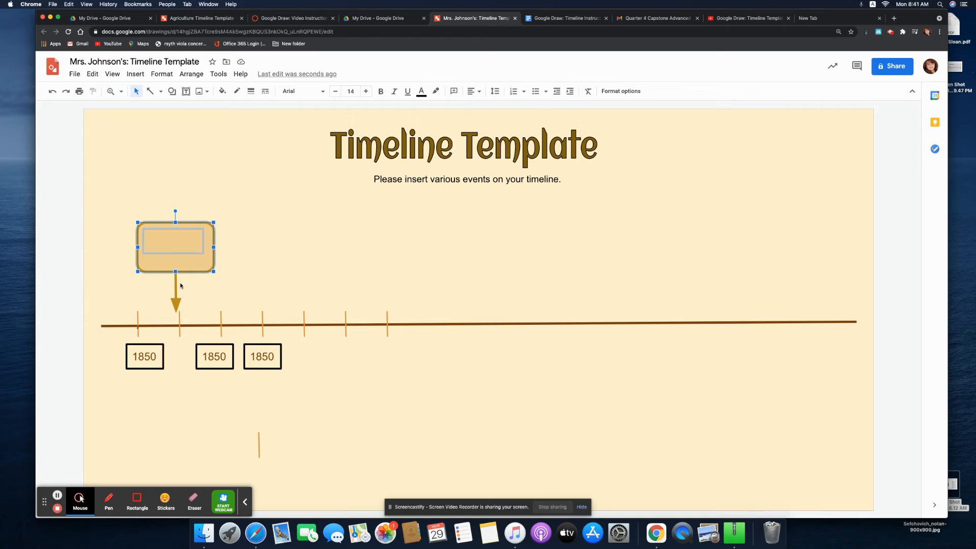
{"action": "left_click", "coordinate": [176, 290]}
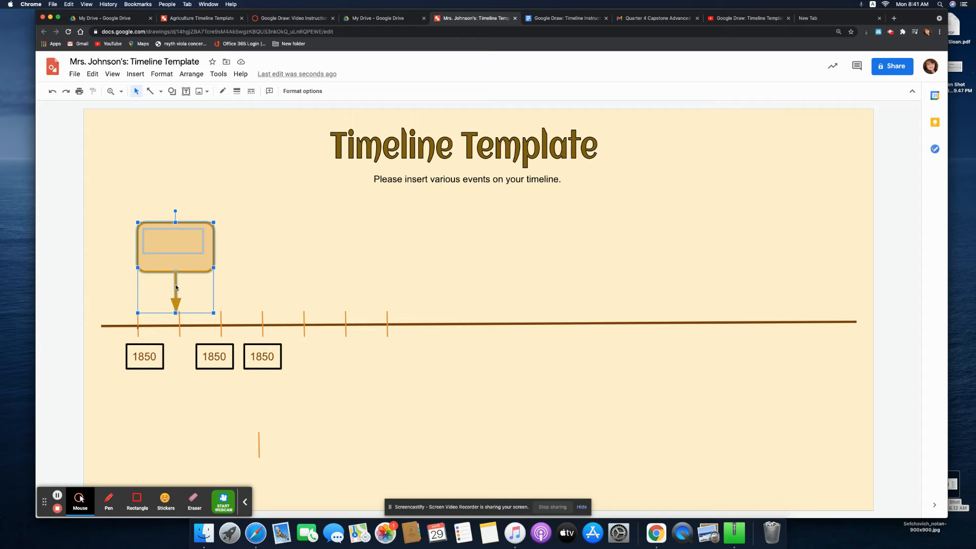
{"action": "key", "text": "super+d"}
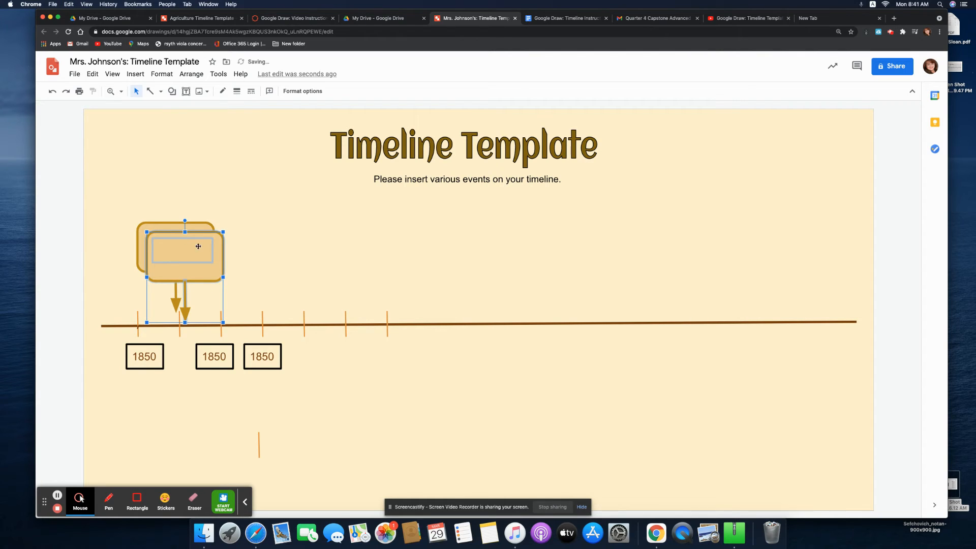
{"action": "left_click_drag", "start_coordinate": [212, 247], "coordinate": [331, 235]}
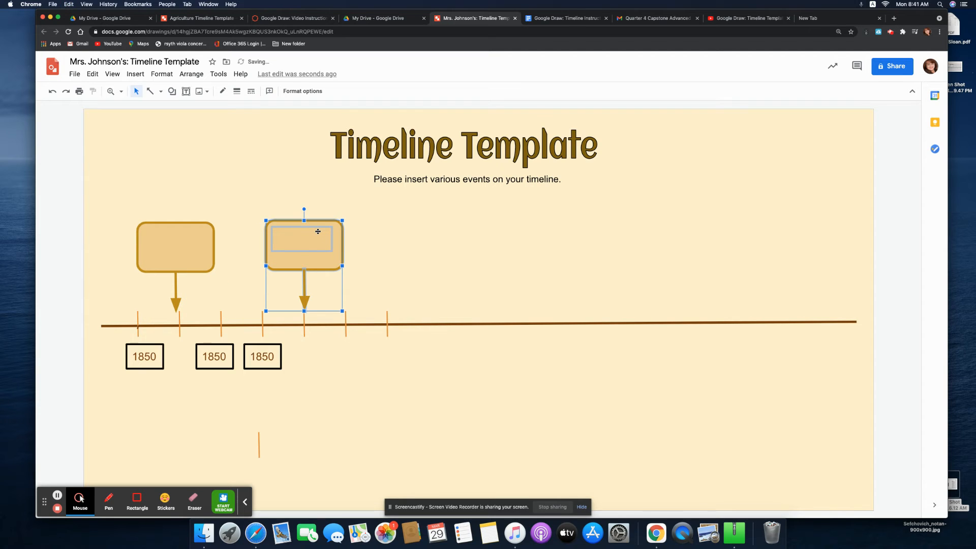
{"action": "key", "text": "super+d"}
{"action": "left_click_drag", "start_coordinate": [324, 233], "coordinate": [436, 226]}
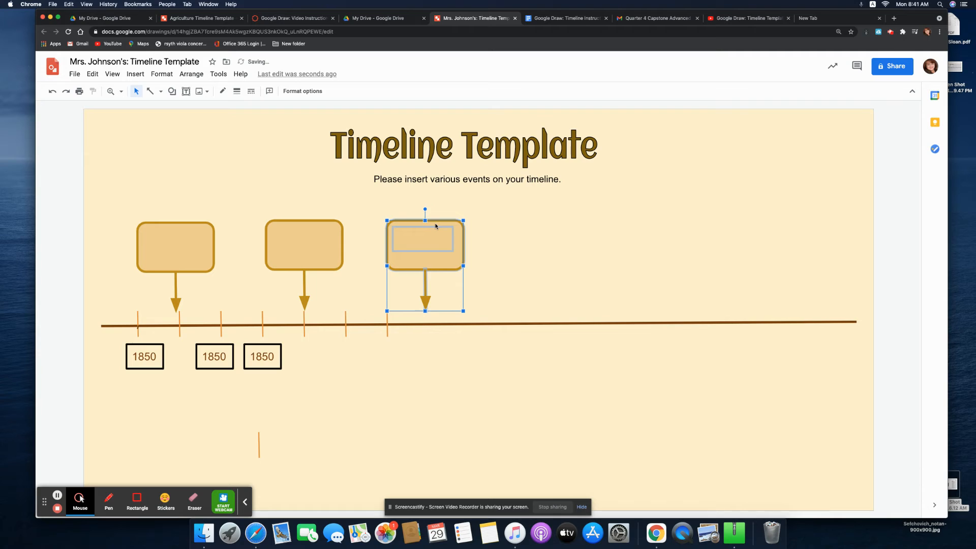